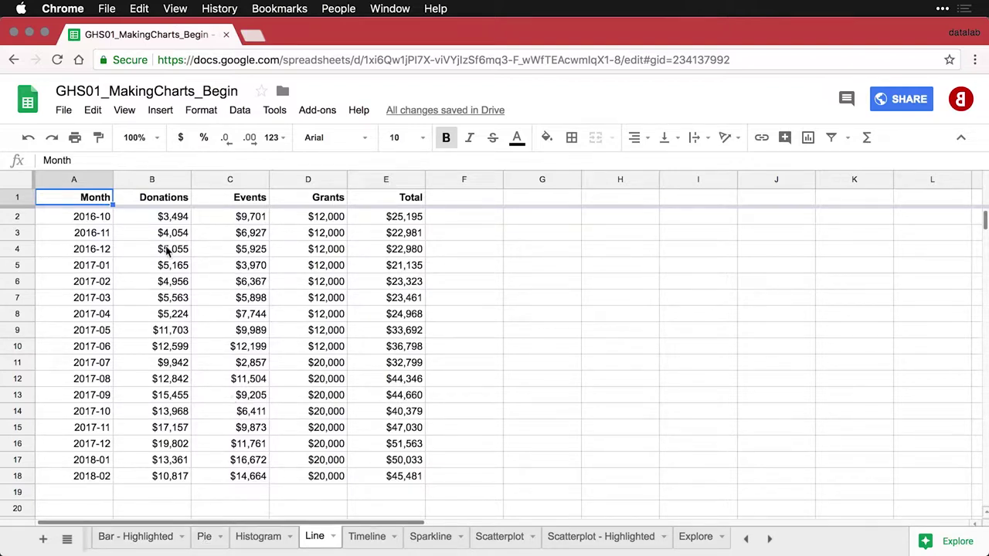
- Inspect the Donations, Events, Grants and Total cells in the first data row, including the Total formula
click(144, 222)
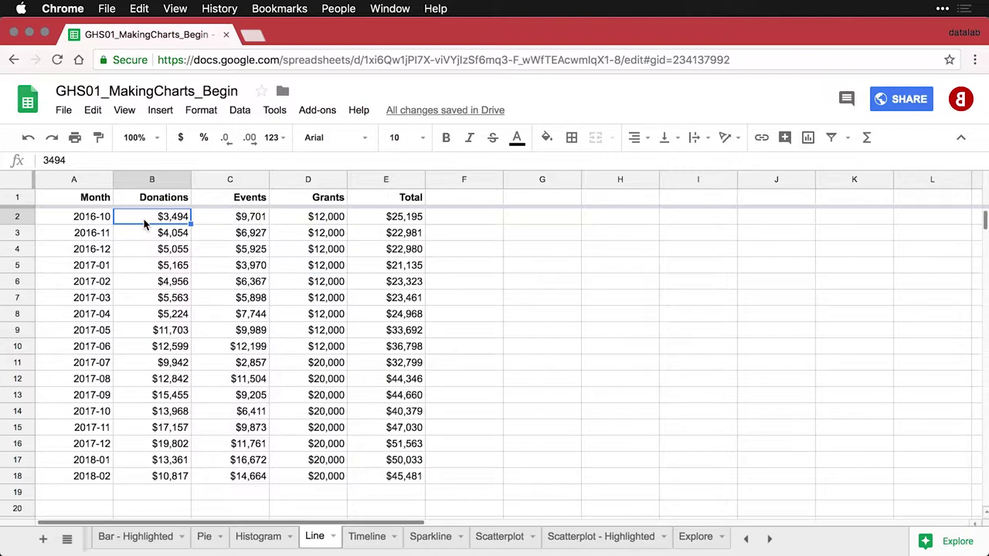
key(Right)
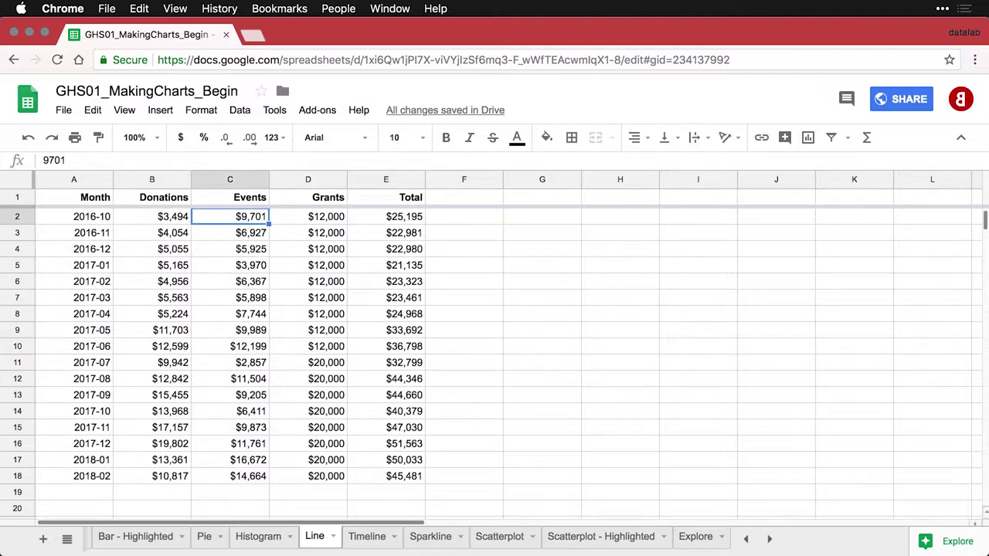
key(Right)
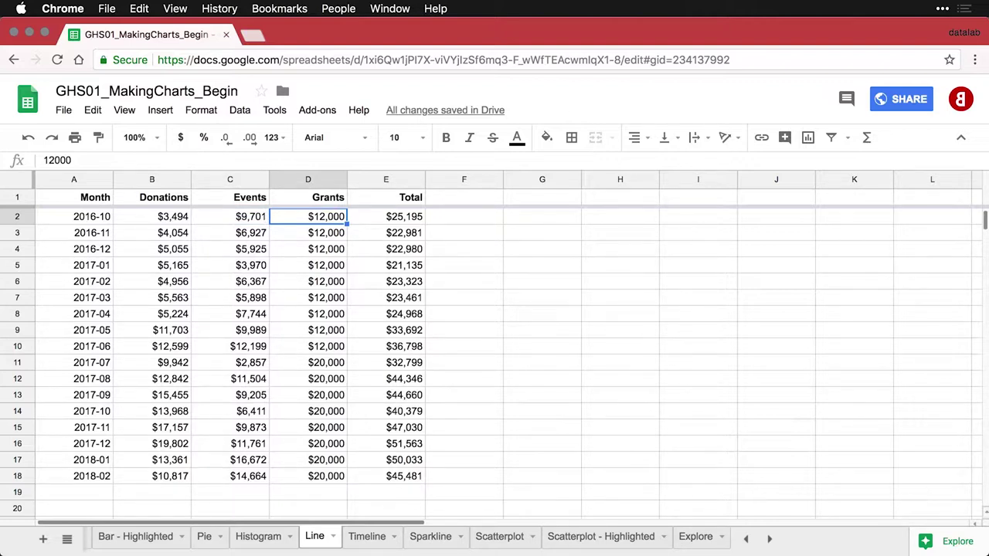
key(Right)
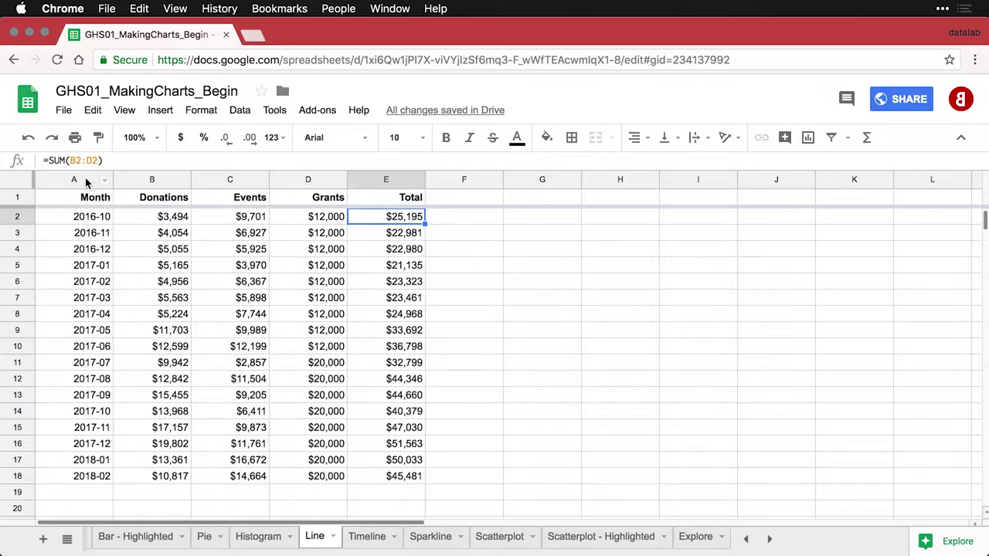
- Insert a line chart from the Month and Donations columns and inspect its monthly data points
drag(85, 182, 133, 180)
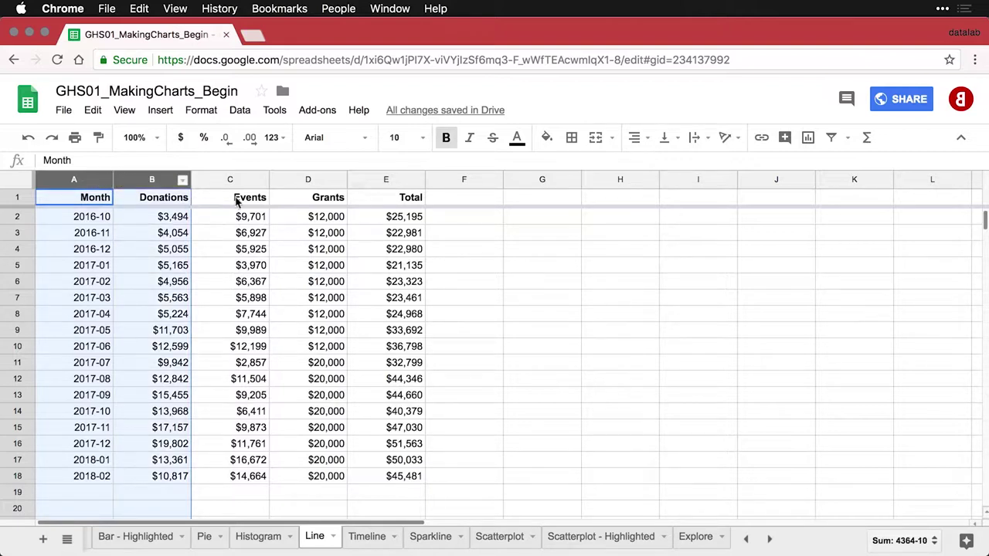
click(812, 146)
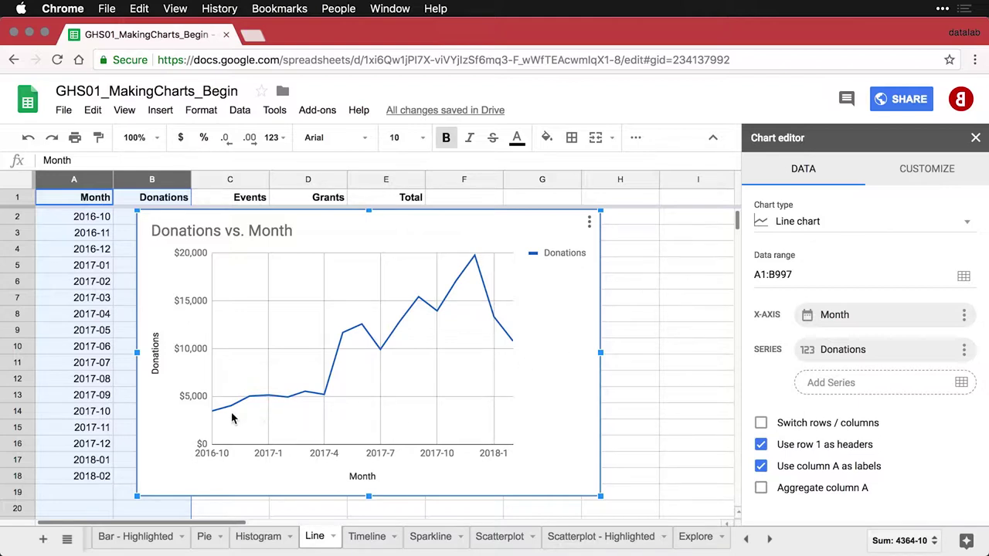
mouse_move(326, 393)
mouse_move(380, 354)
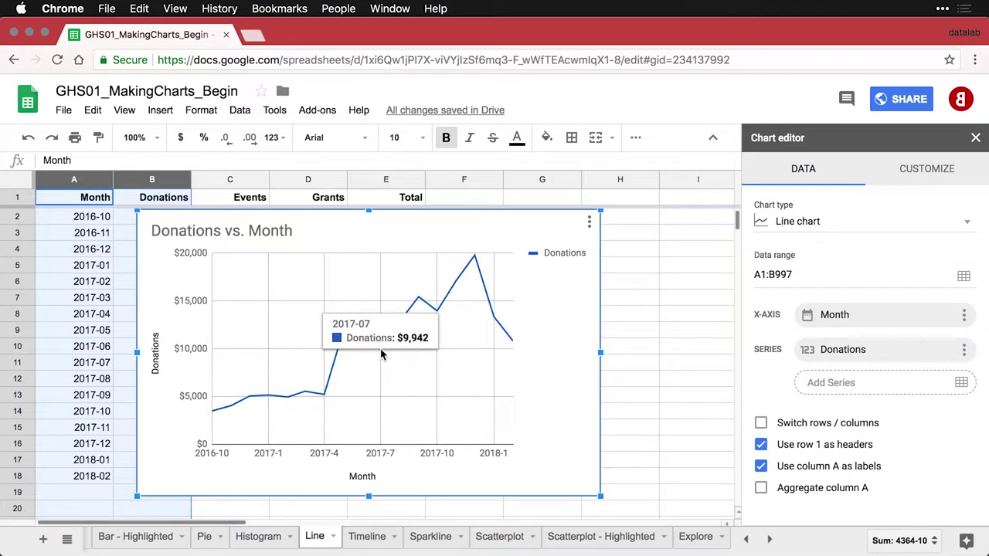
mouse_move(419, 302)
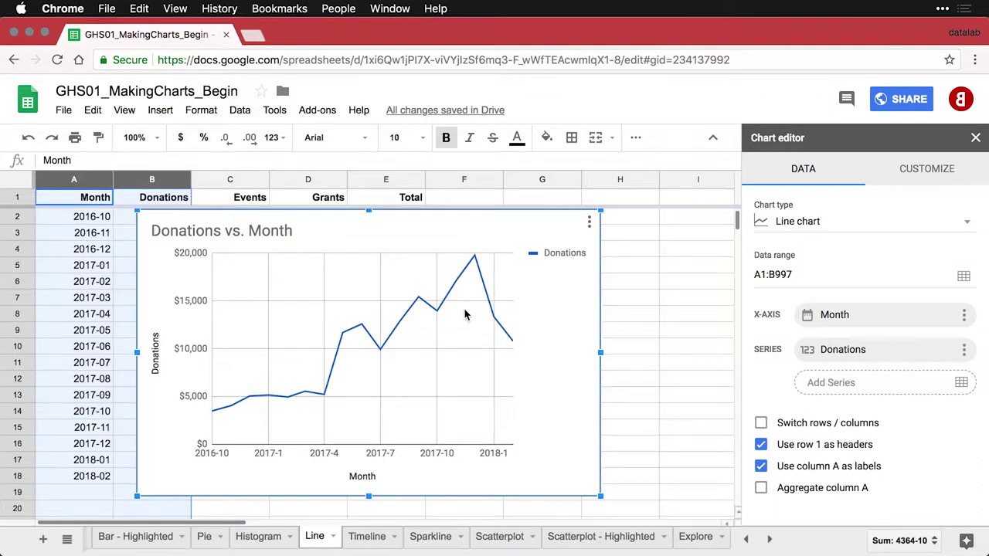
- Change the chart title to "Donations by Month"
double_click(249, 235)
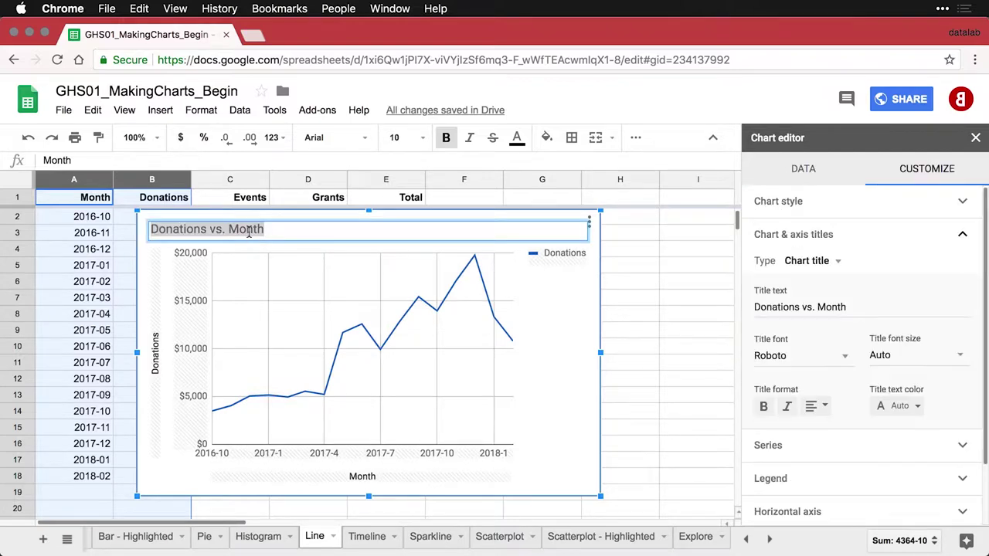
click(230, 229)
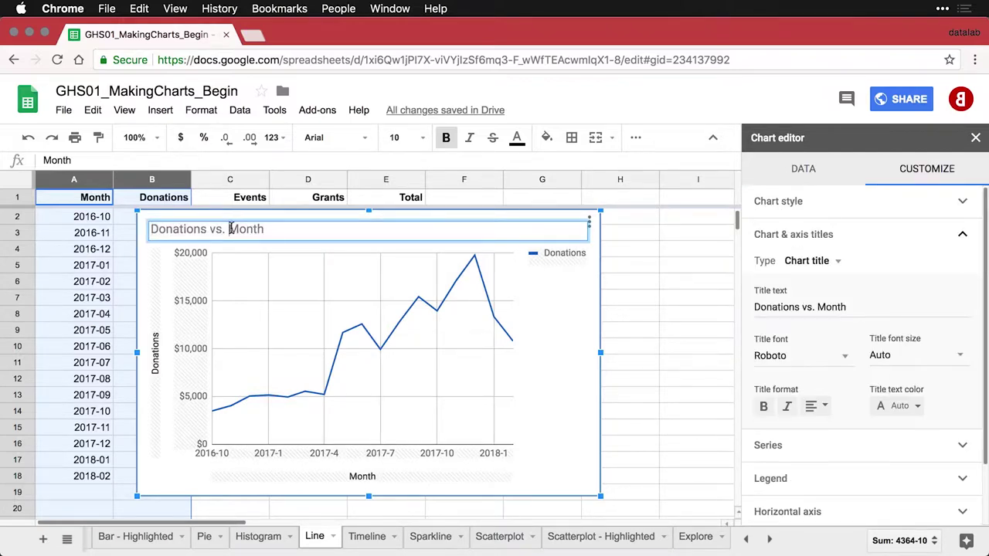
key(BackSpace)
key(BackSpace)
key(BackSpace)
key(BackSpace)
text(by)
- Remove the chart's legend by setting its position to None
click(562, 263)
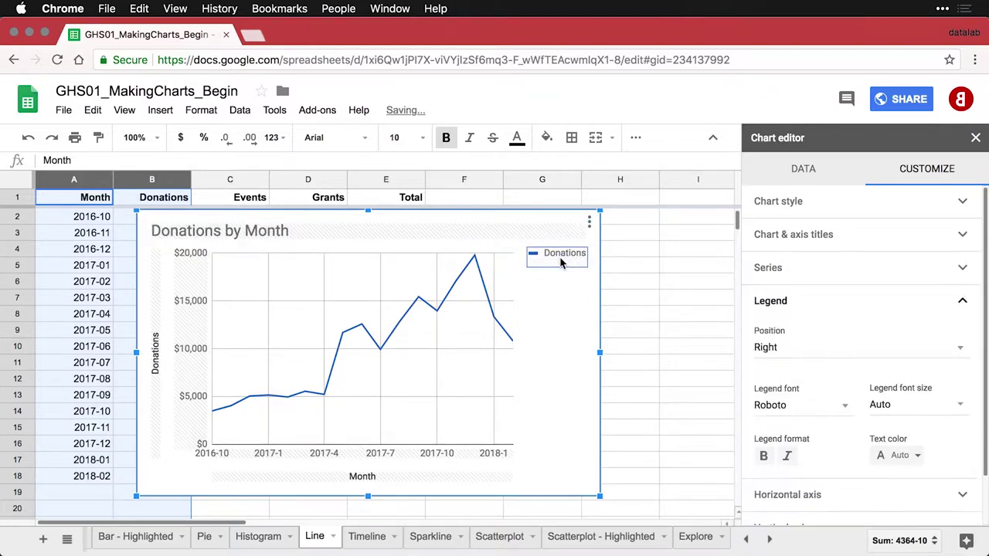
click(819, 354)
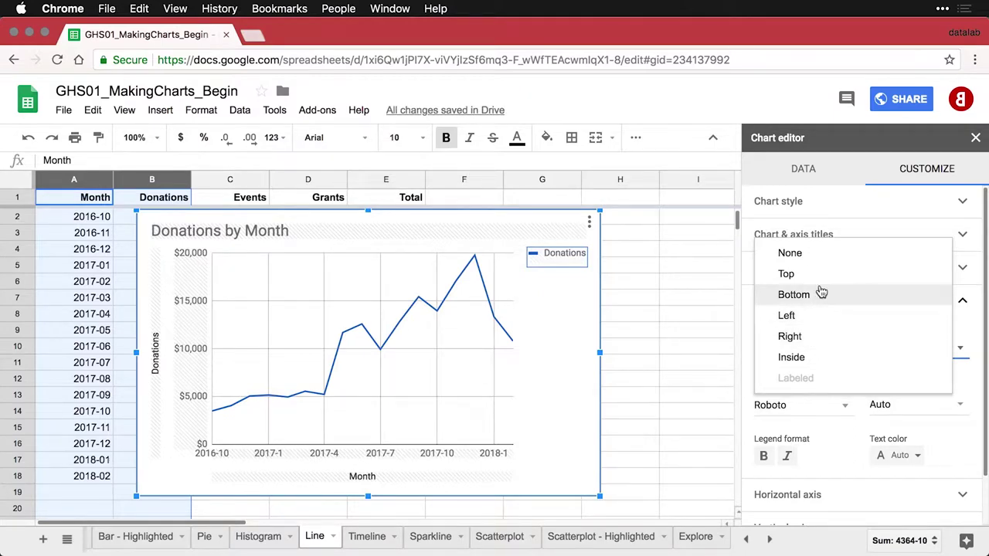
click(811, 255)
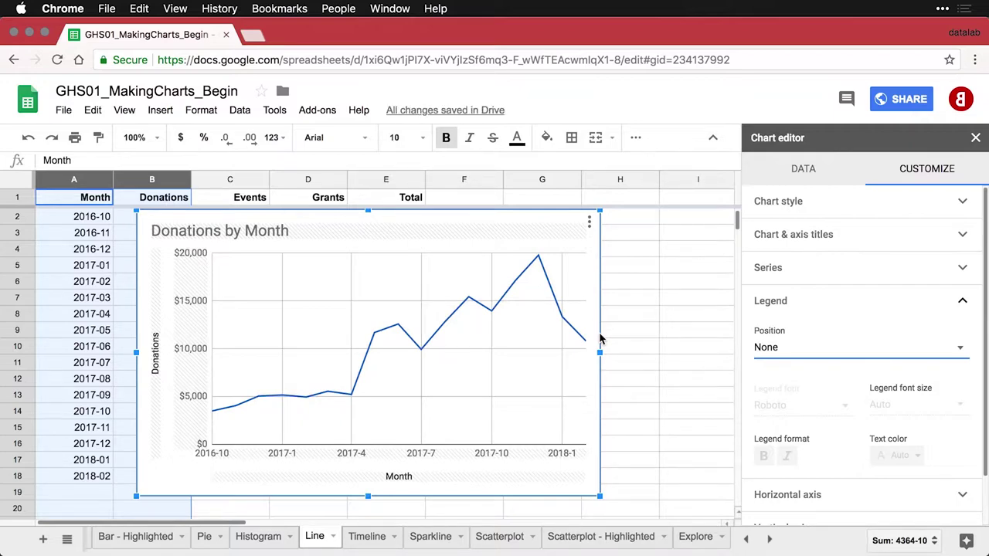
- Format the Donations series with a dark red color, 4px line thickness and 7px point size
click(482, 309)
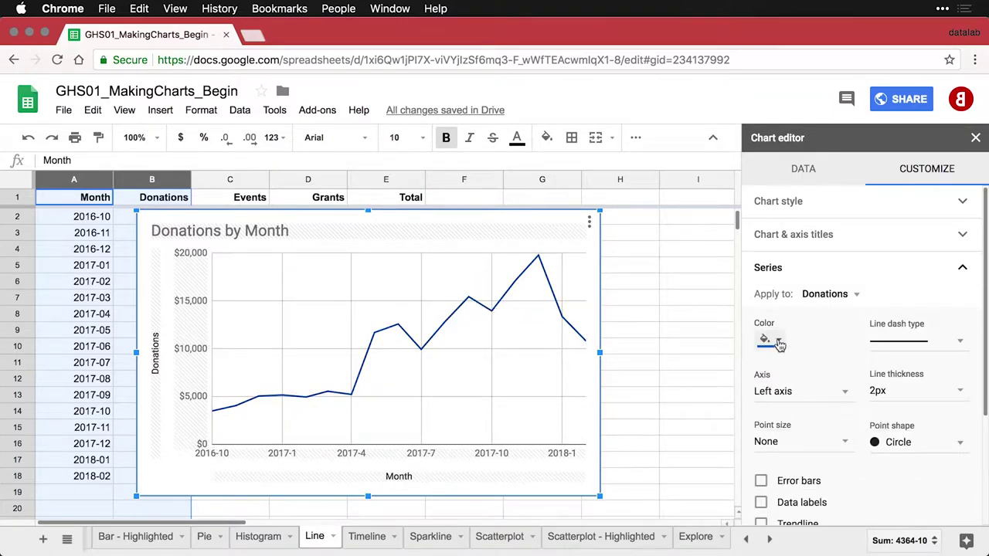
click(778, 340)
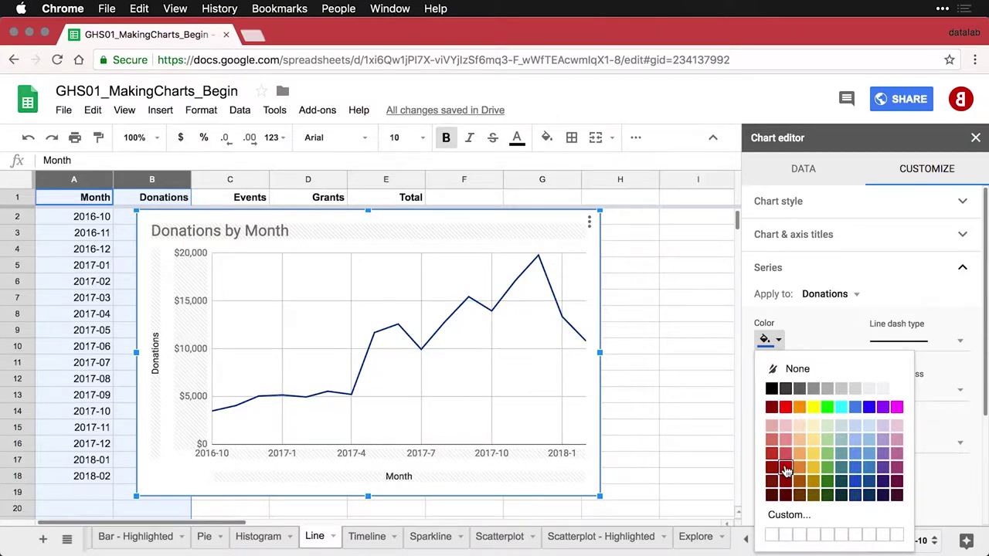
click(785, 468)
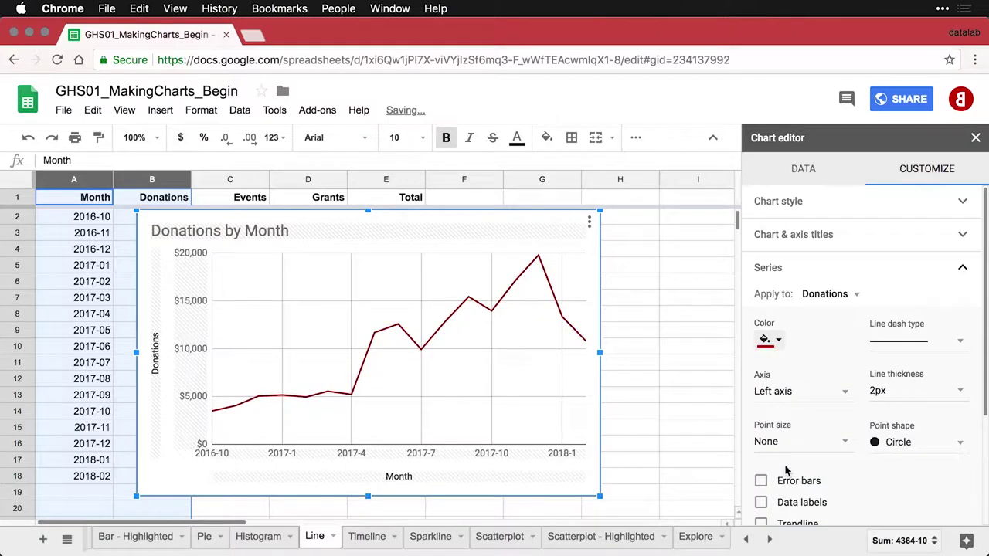
click(958, 392)
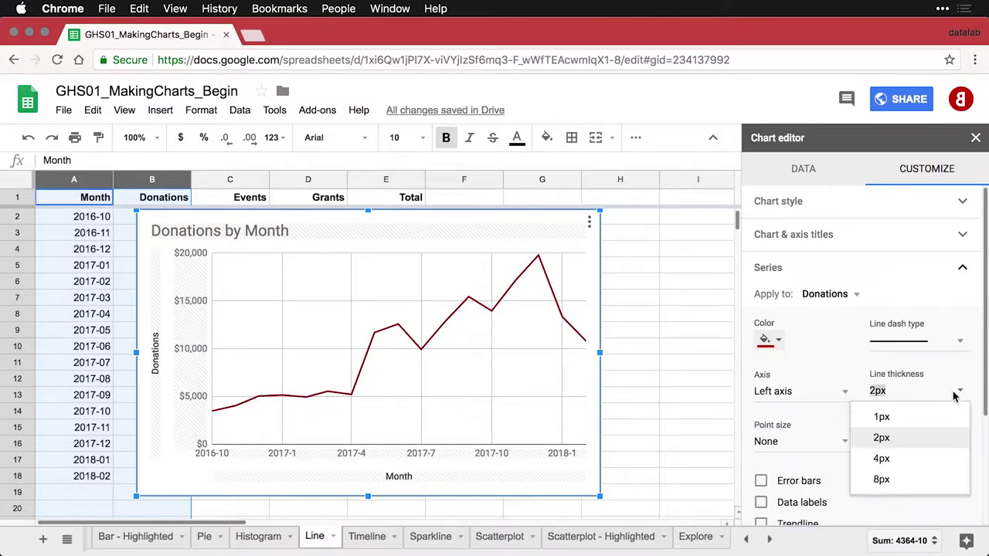
click(909, 457)
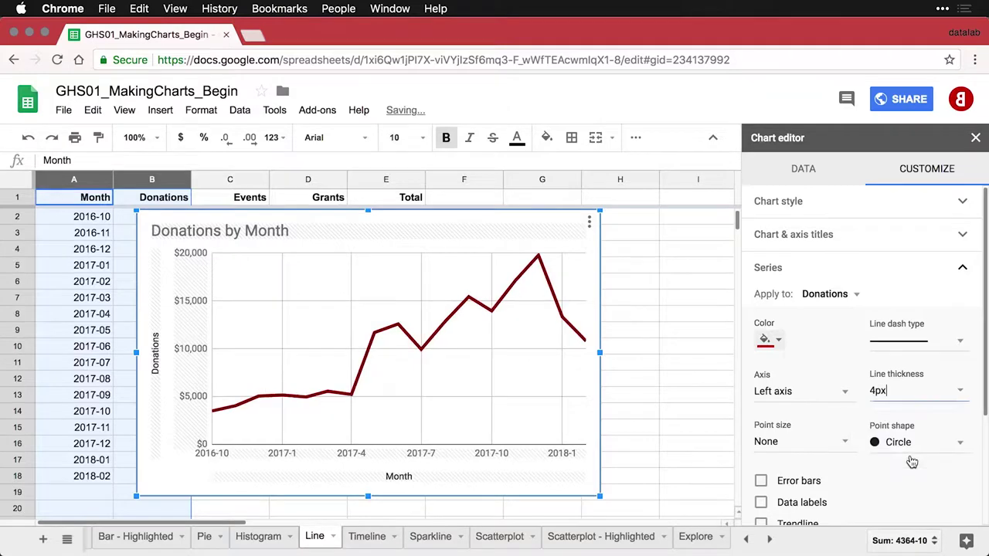
click(846, 446)
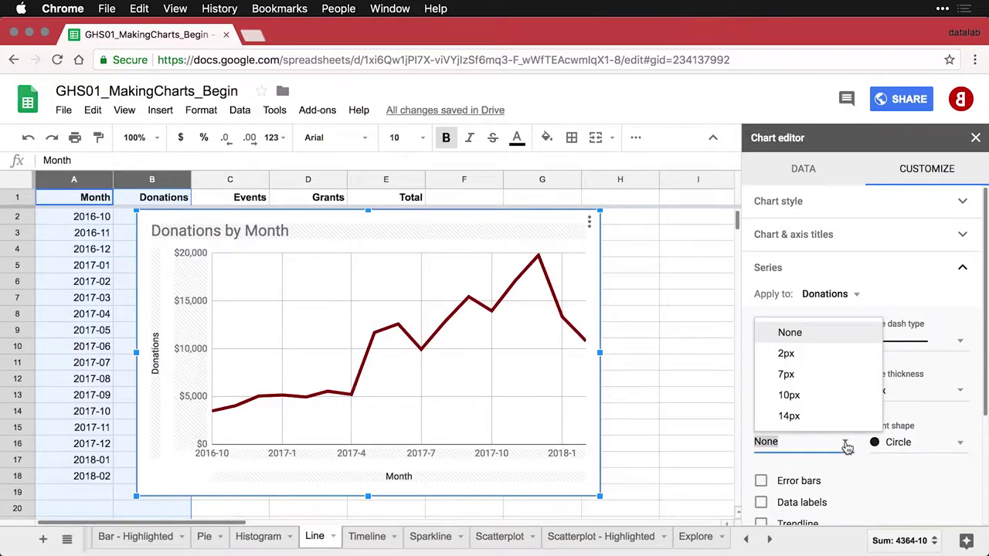
click(814, 383)
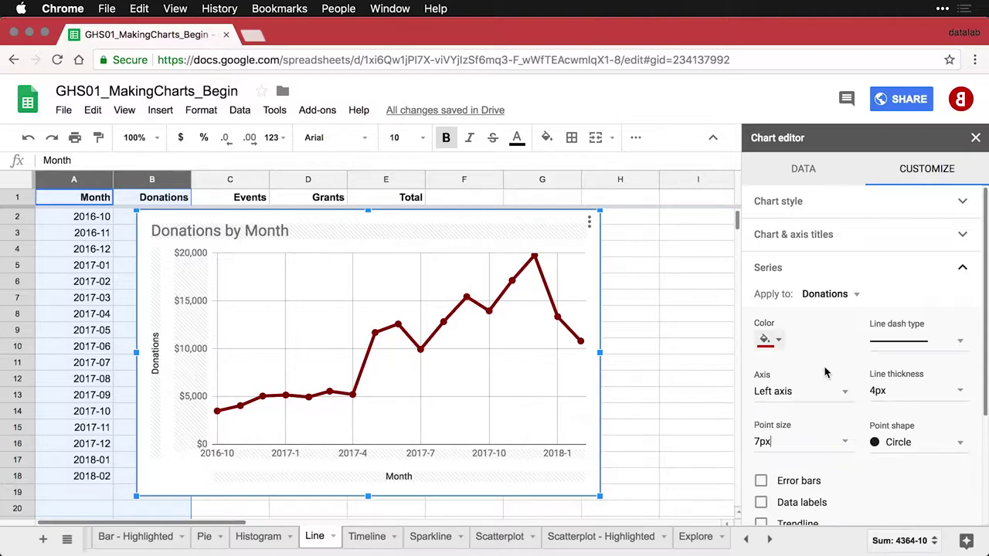
- Turn on smoothing for the chart line and check the resulting chart type among the available types
click(842, 214)
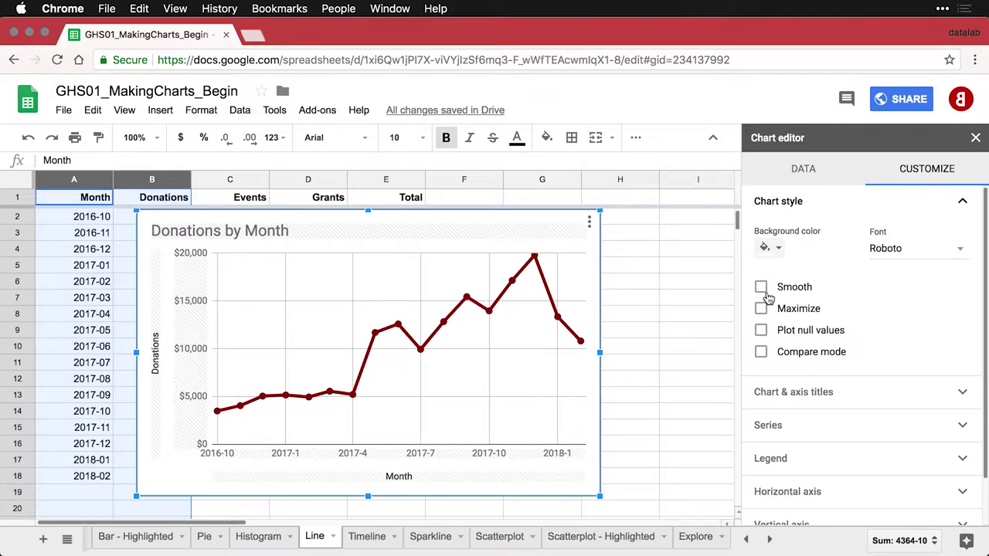
click(766, 294)
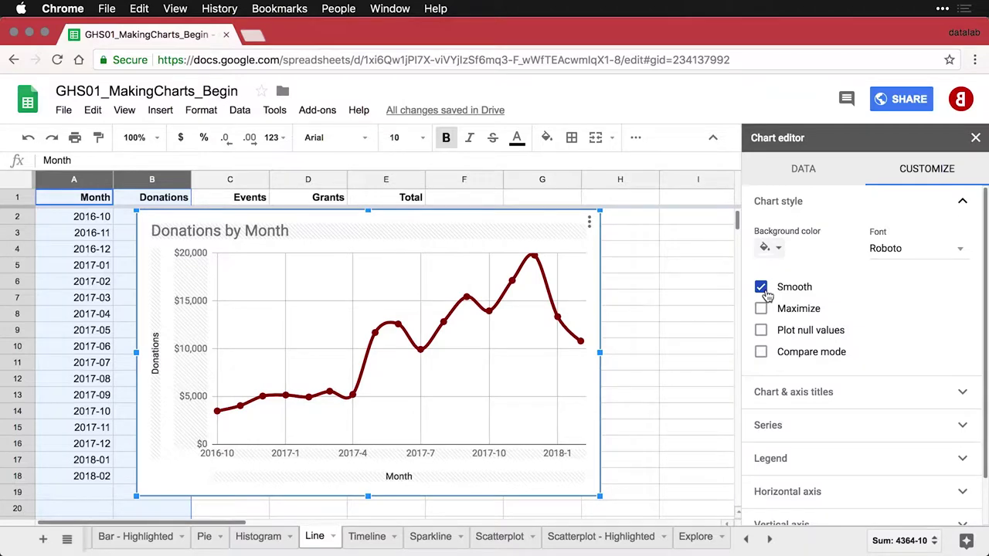
click(805, 175)
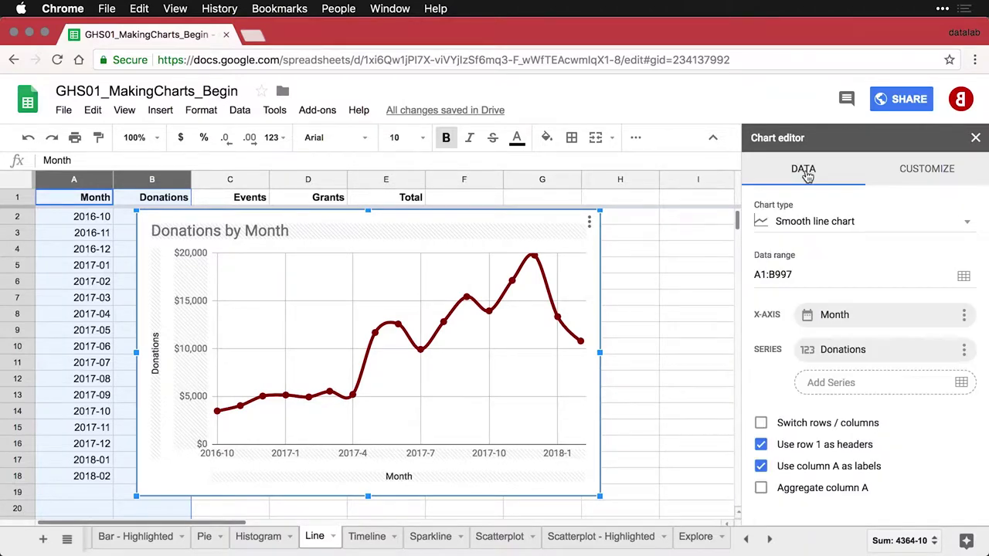
click(817, 223)
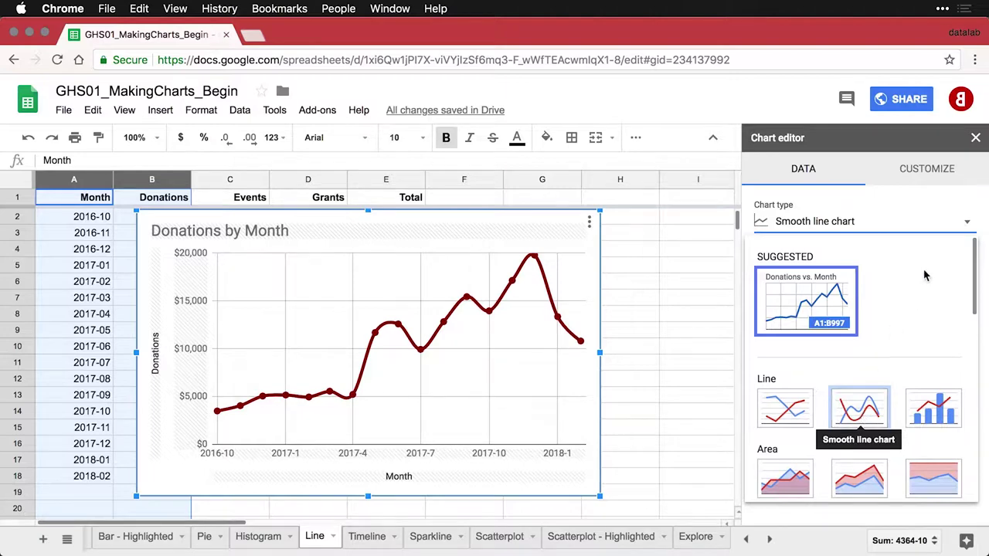
click(932, 170)
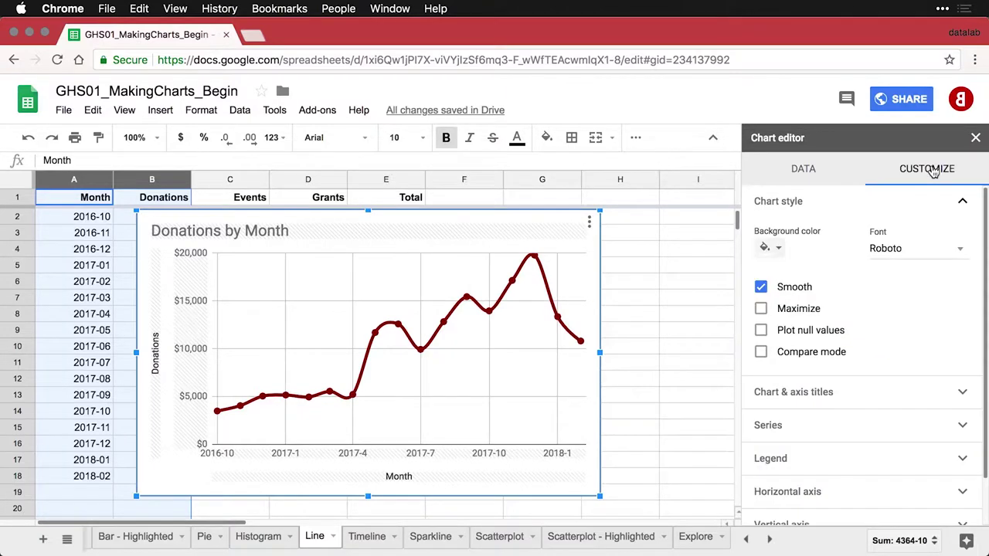
- Set the vertical axis scale factor to 1,000
click(194, 302)
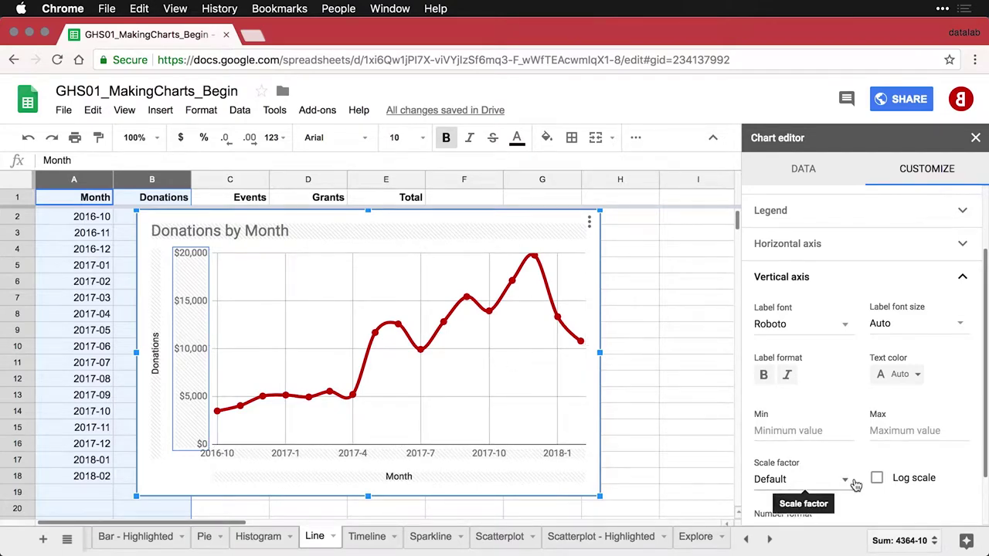
click(846, 483)
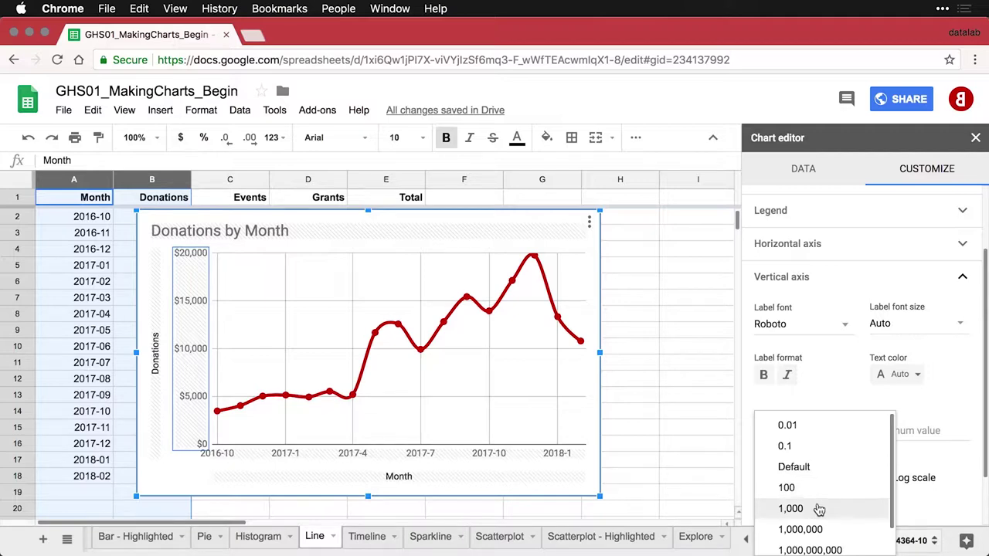
click(819, 508)
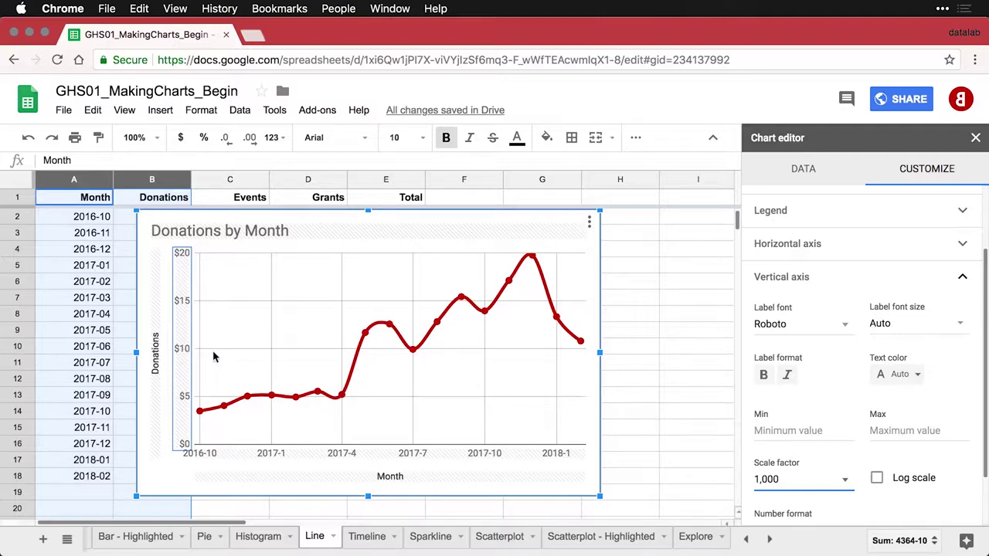
- Change the vertical axis title to "Donations ($1000)"
click(156, 361)
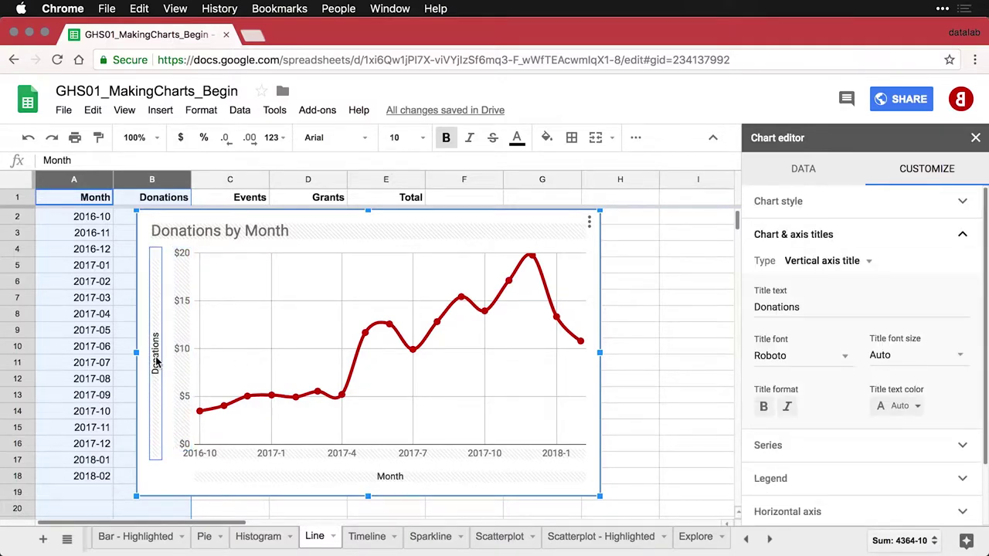
click(839, 307)
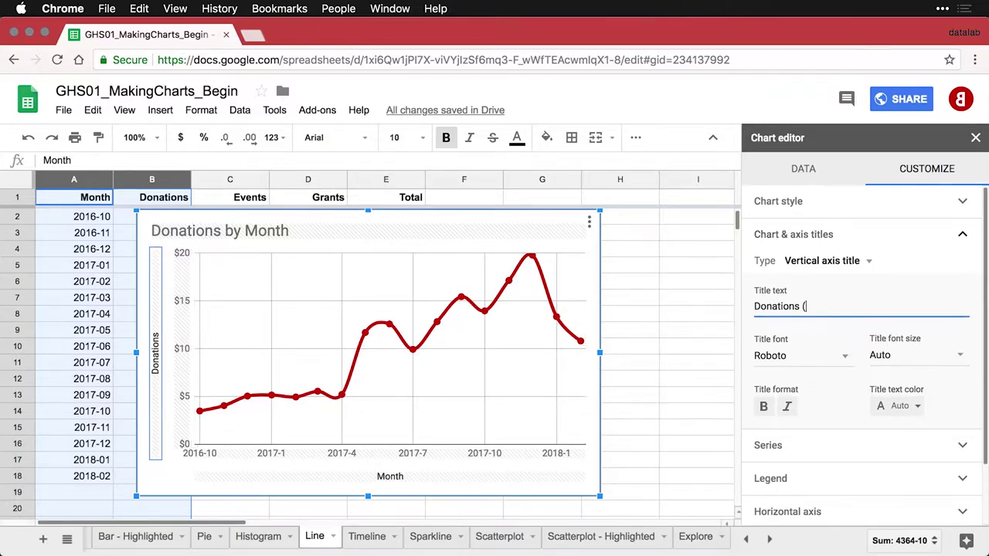
text($1000))
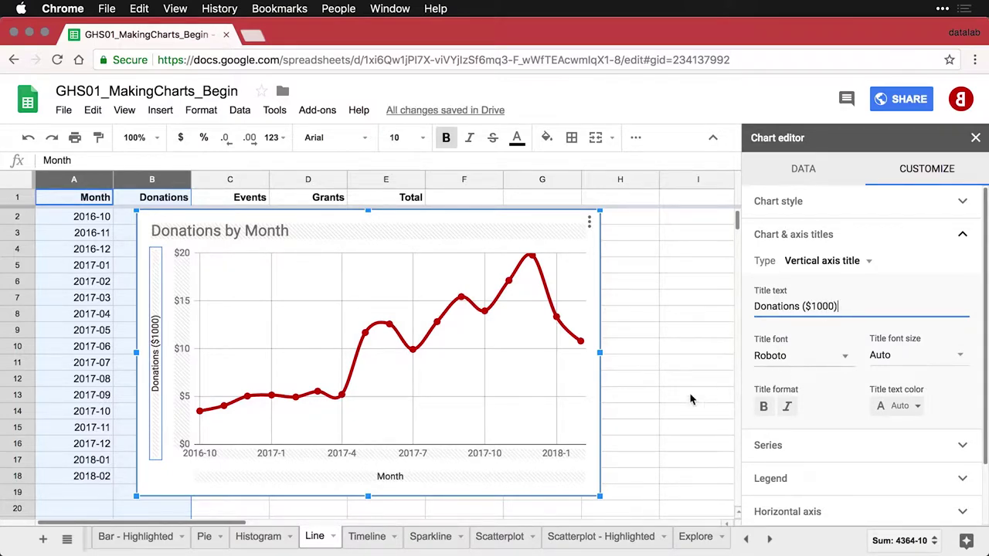
- Treat the horizontal axis labels as text and slant them at 90°
click(487, 456)
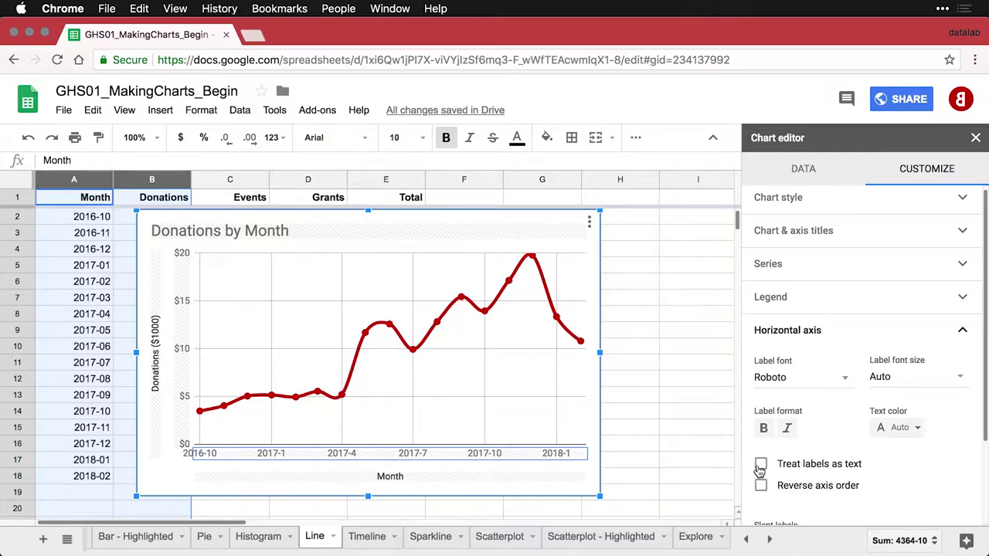
click(760, 465)
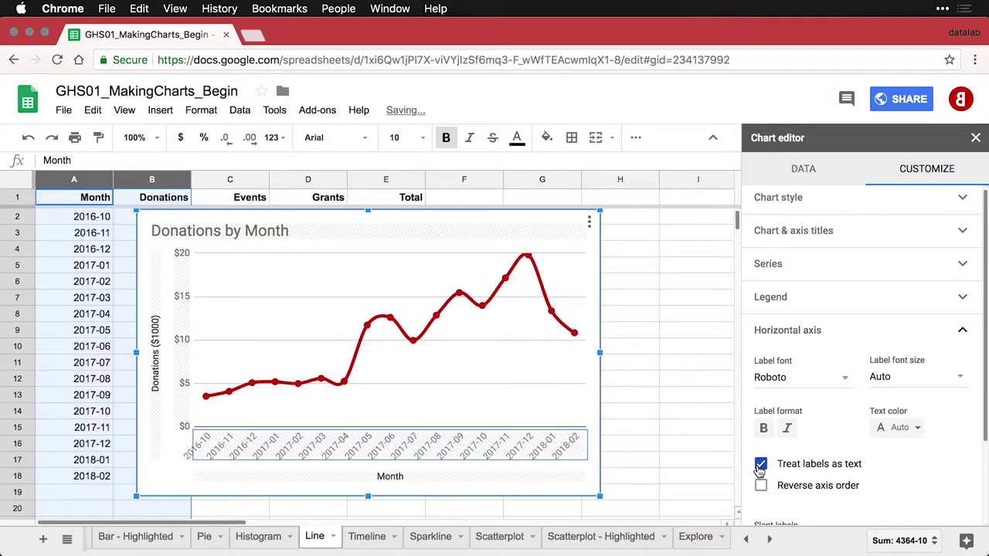
scroll(881, 455, down, 3)
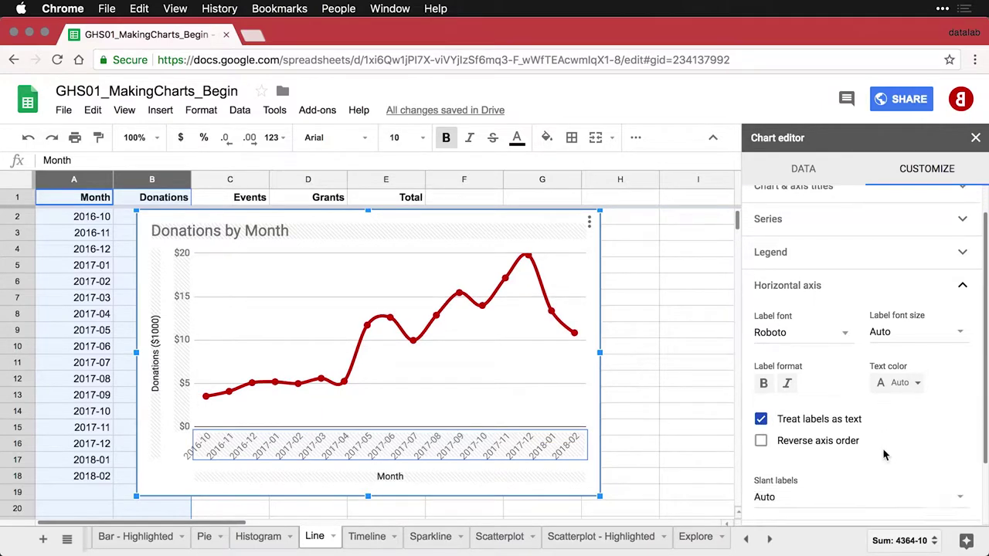
click(846, 456)
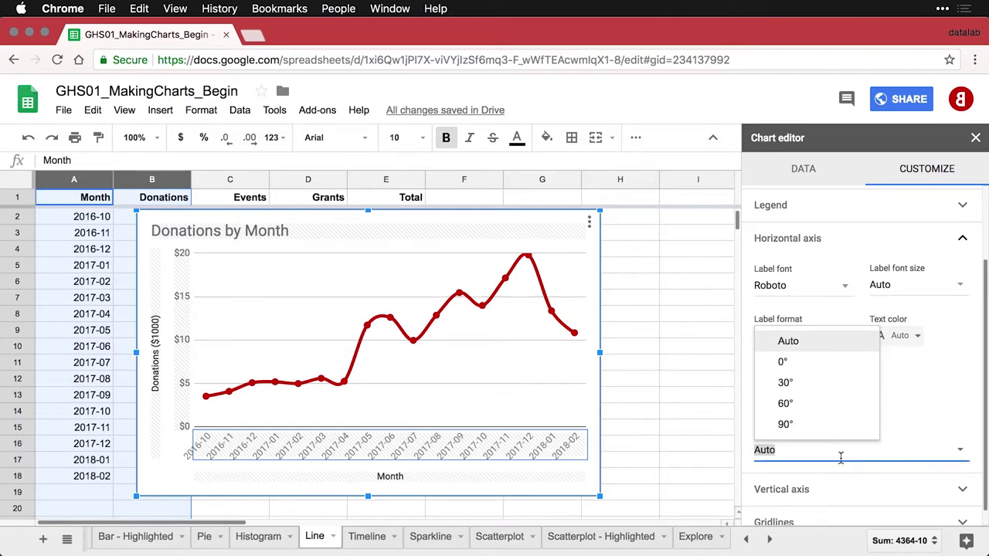
click(804, 426)
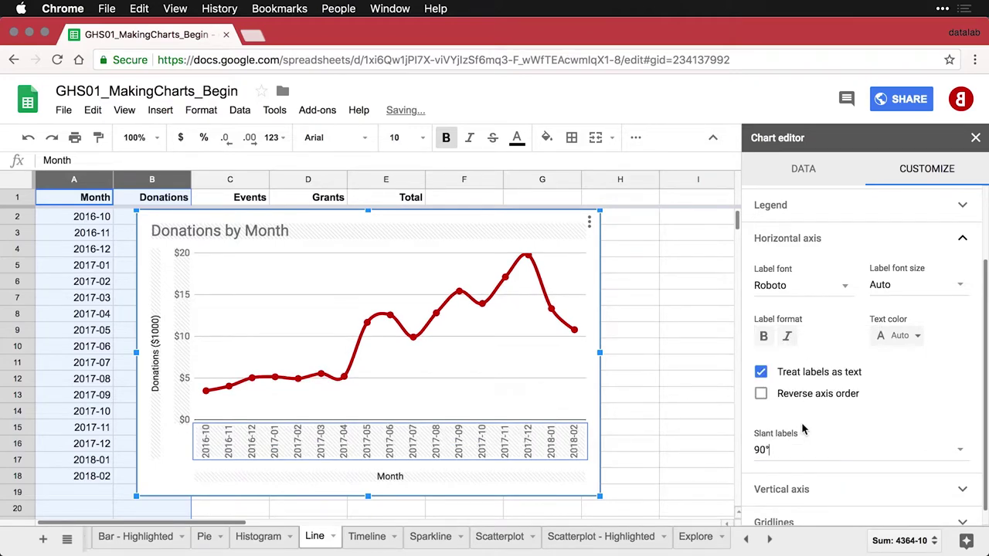
- Remove the horizontal axis title "Month" from the chart and close the chart editor
click(435, 479)
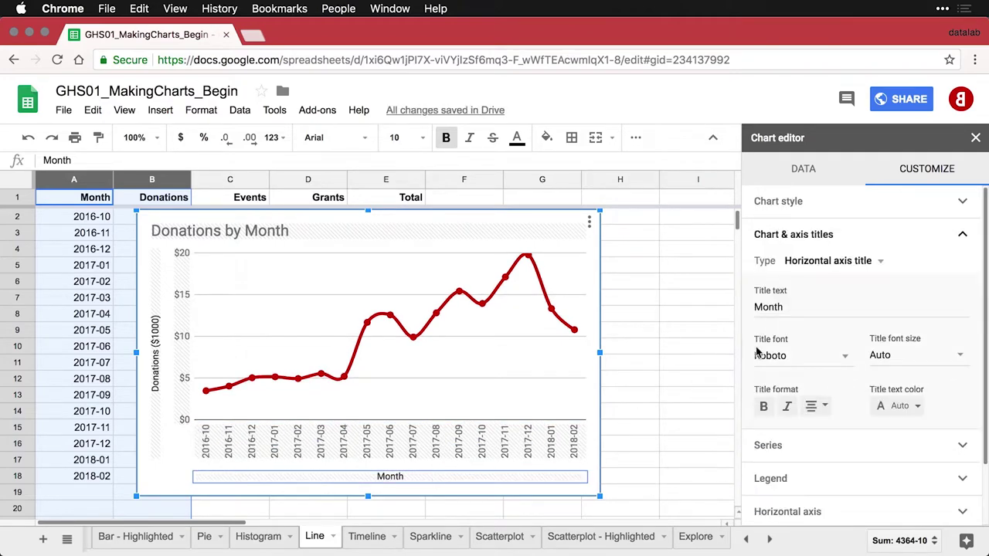
drag(791, 306, 735, 309)
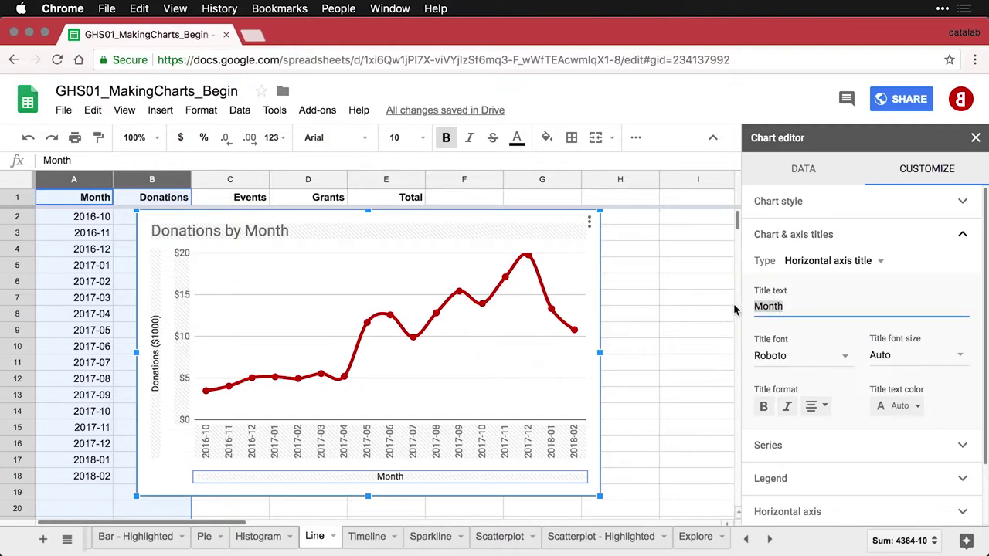
key(BackSpace)
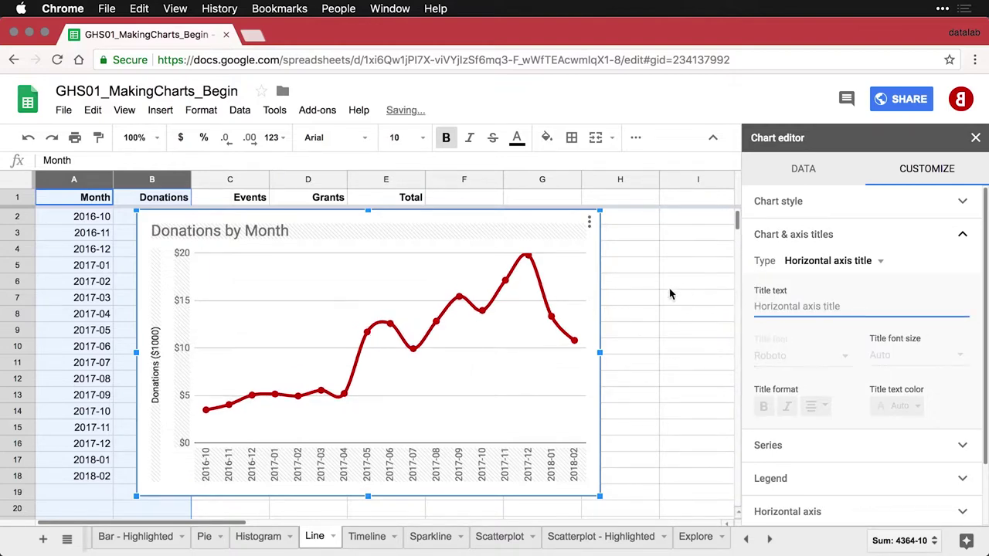
click(636, 300)
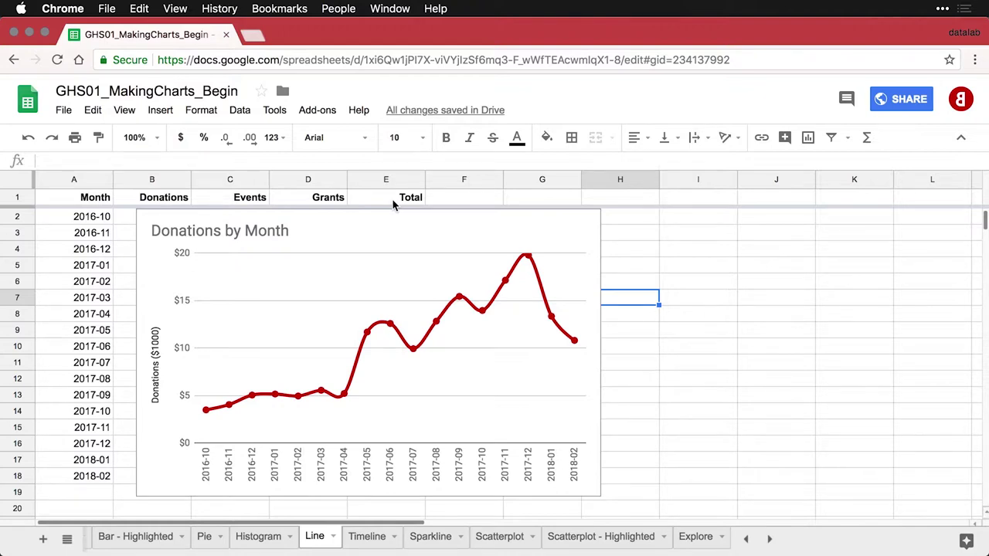
- Duplicate the Donations by Month chart and place the copy directly below the original, starting around row 20
click(539, 233)
click(589, 224)
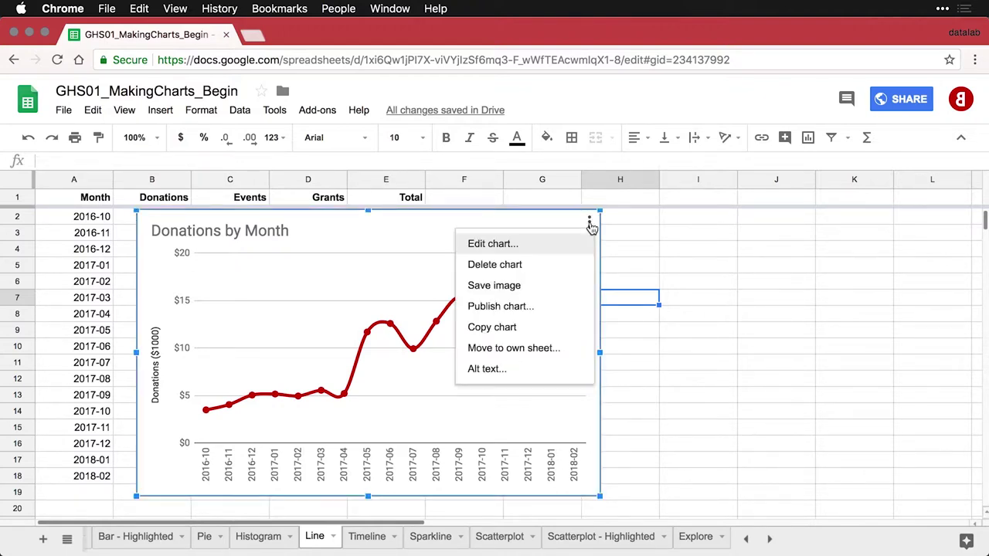
click(510, 329)
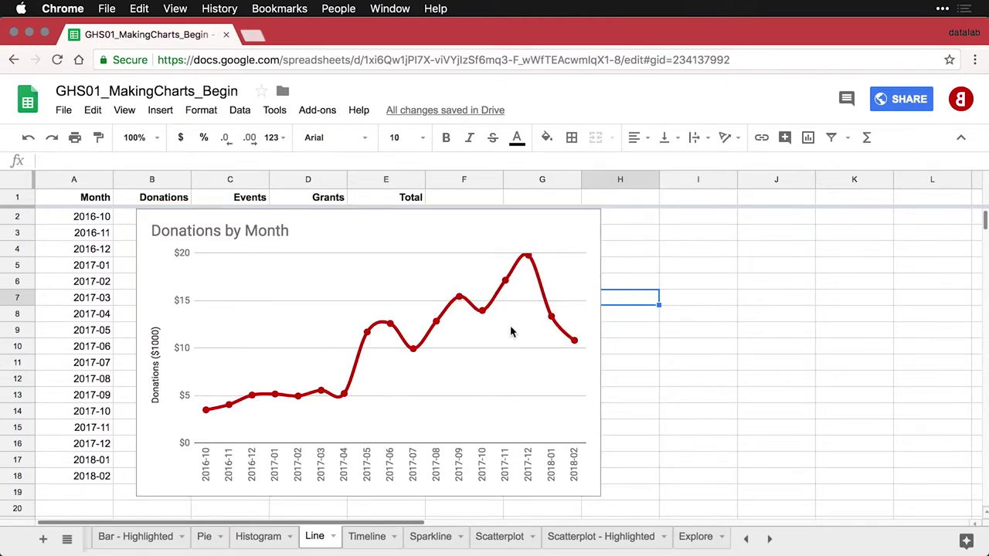
key(super+v)
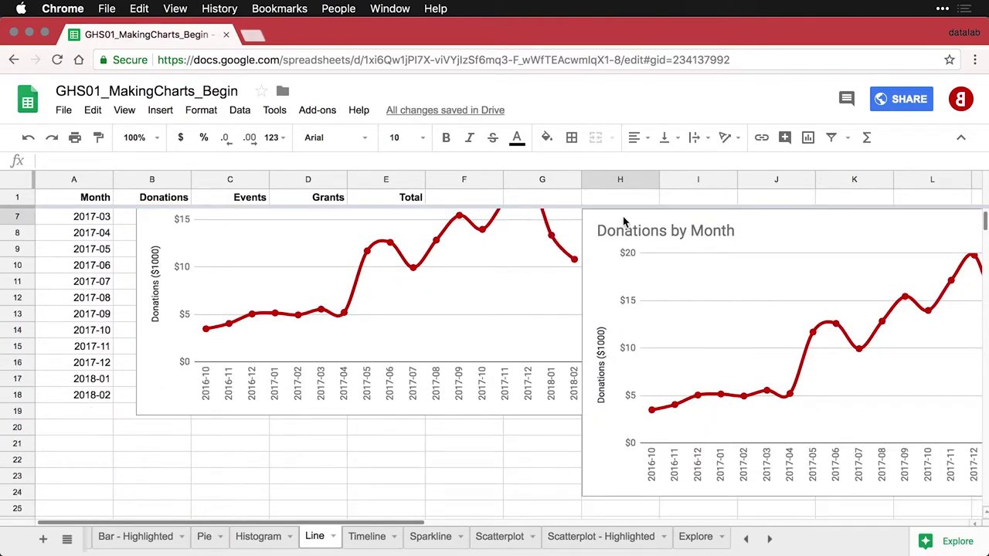
drag(622, 221, 180, 437)
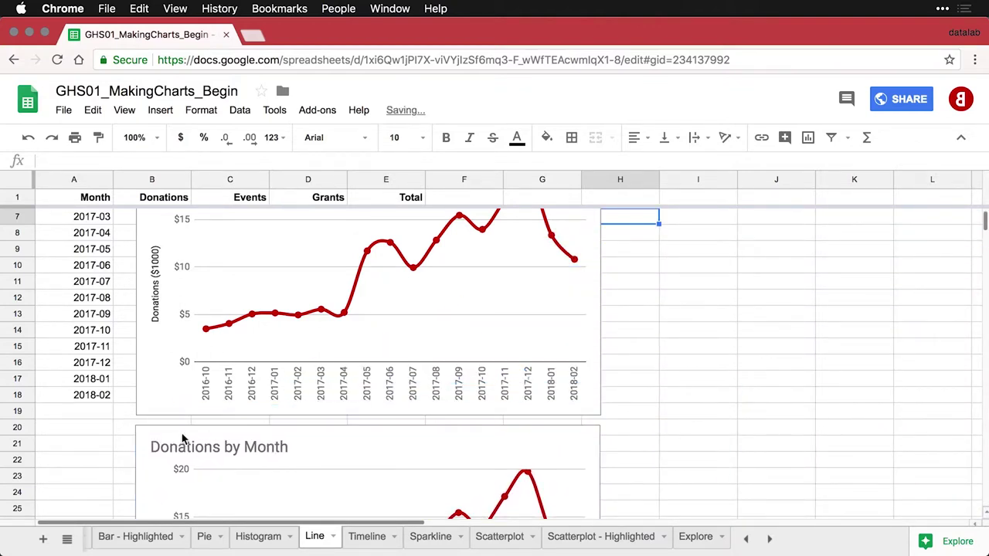
- Change the copied chart's data range to A1:E18 so it covers Donations, Events, Grants and Total
scroll(182, 438, down, 2)
scroll(182, 438, down, 5)
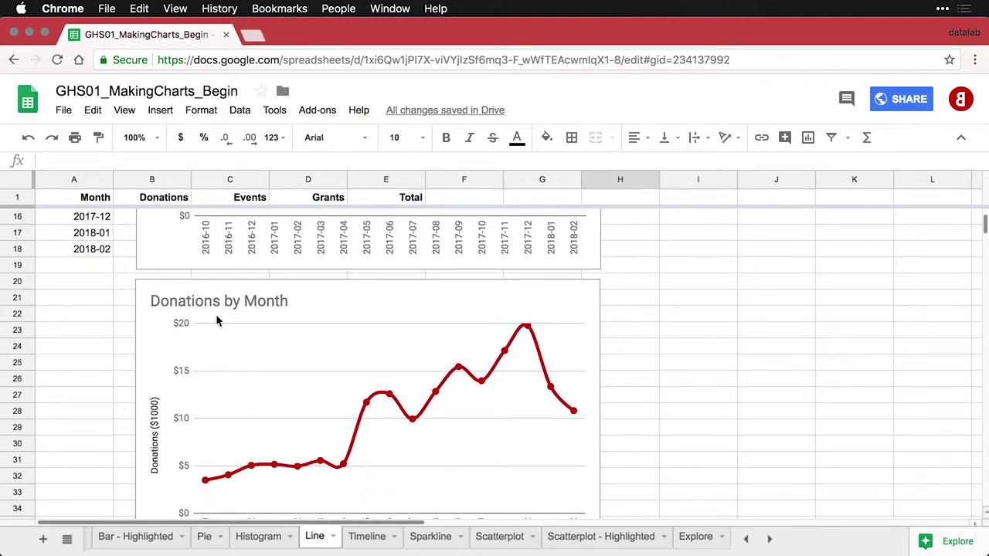
click(585, 292)
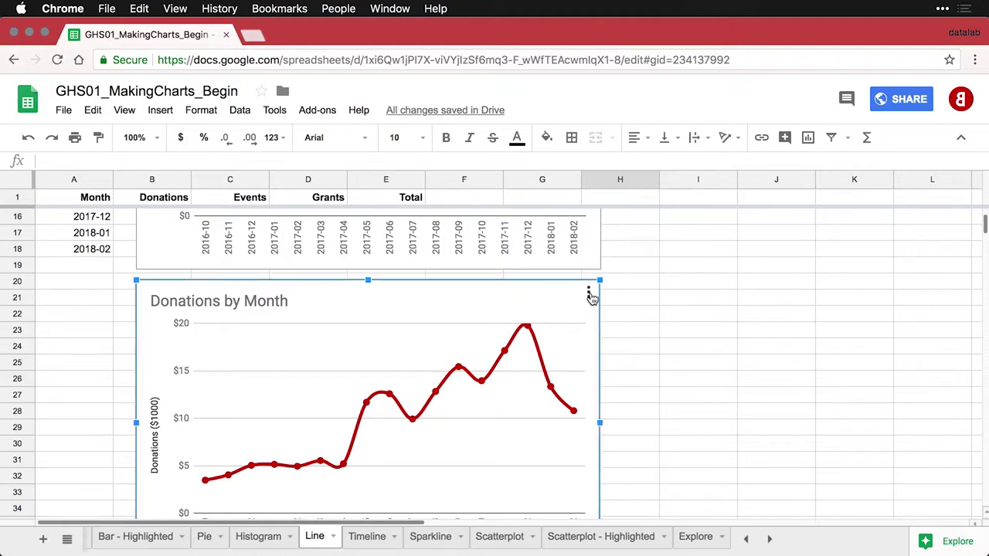
click(588, 294)
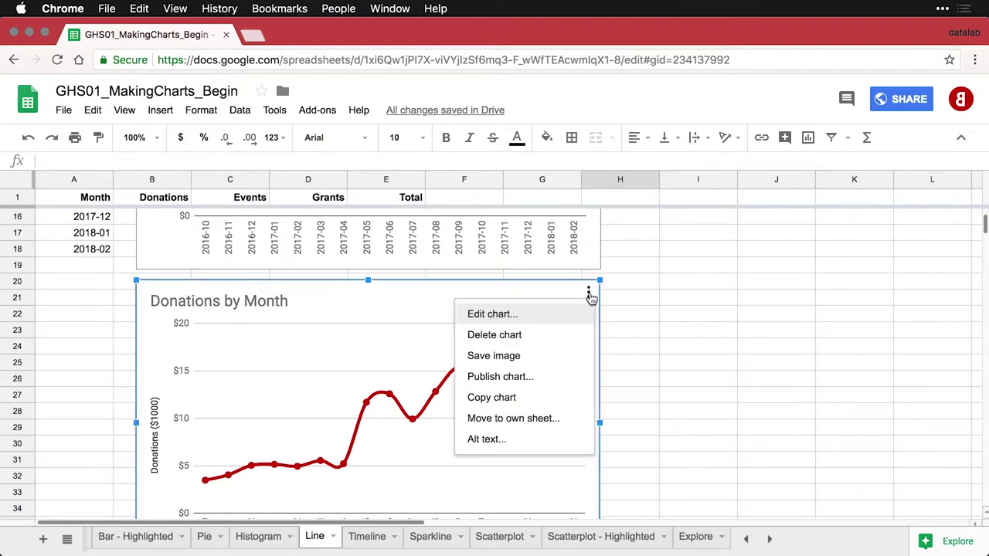
click(551, 317)
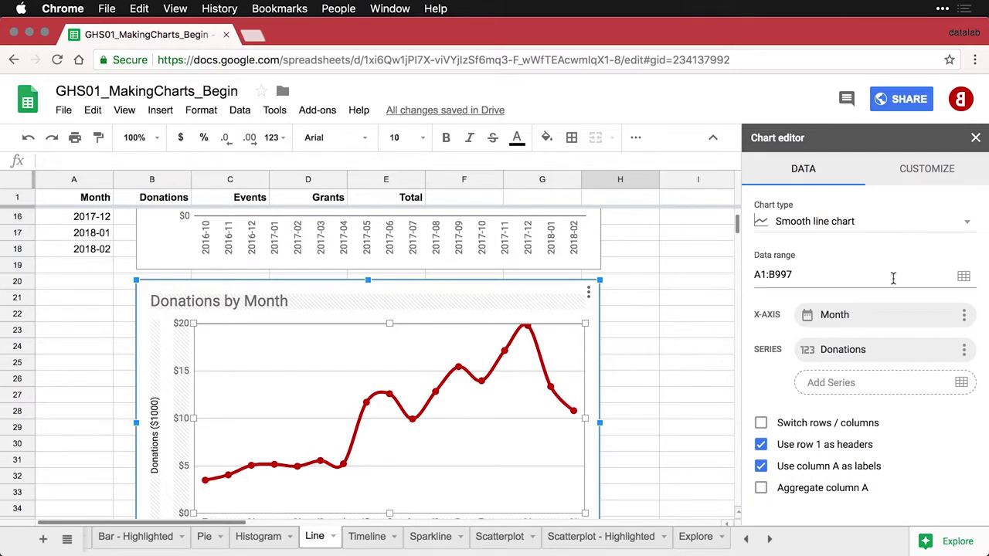
click(963, 280)
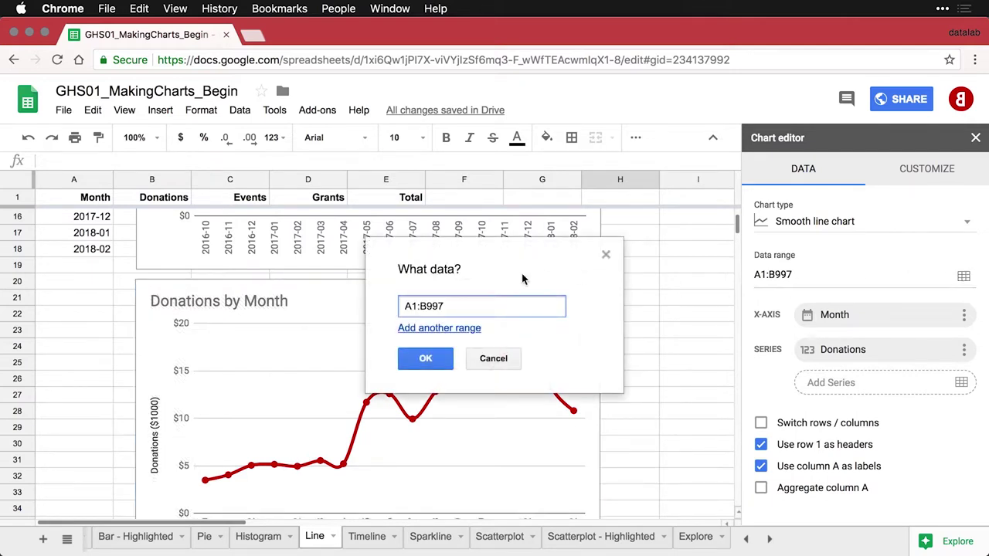
click(85, 215)
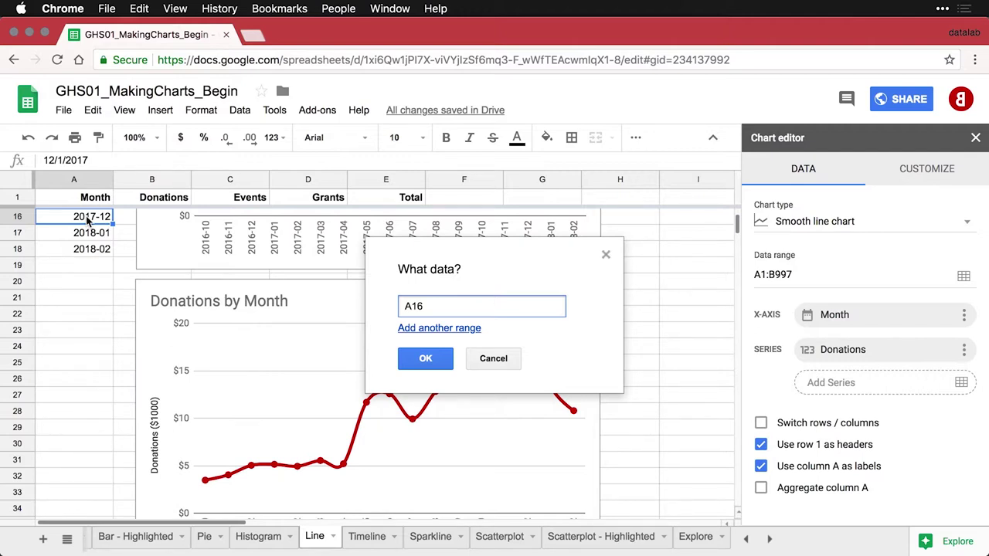
key(super+a)
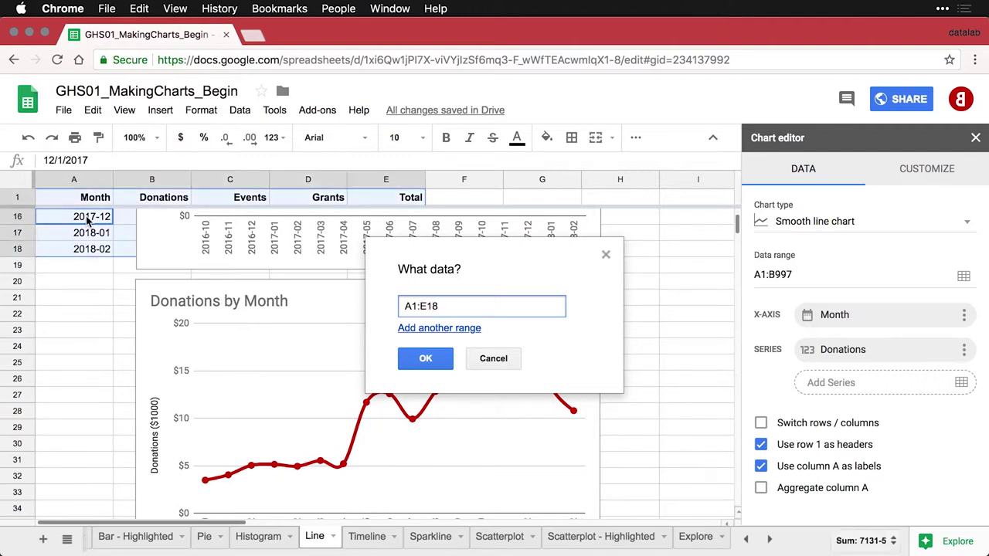
click(425, 361)
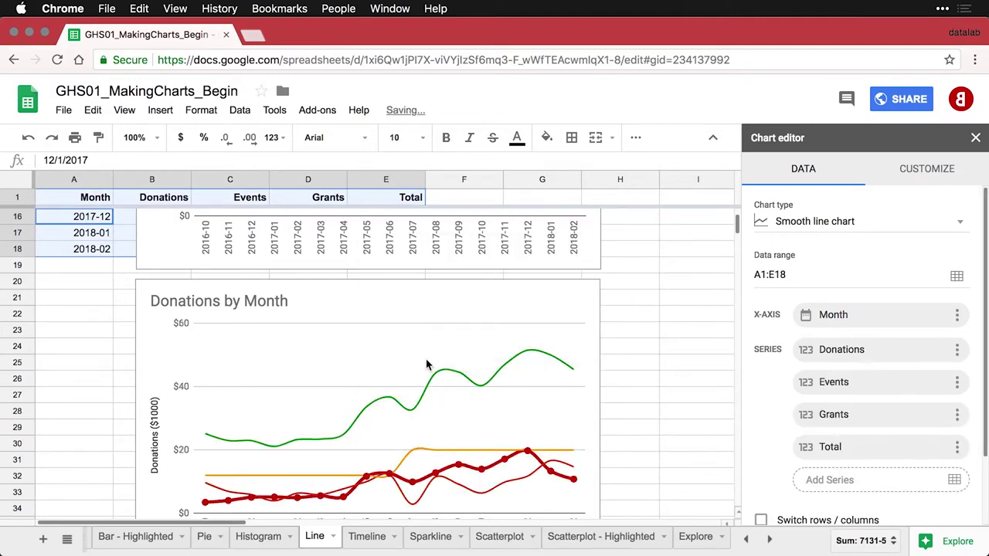
- Format all series in the copied chart with 4px line thickness and 7px point size
scroll(426, 364, down, 2)
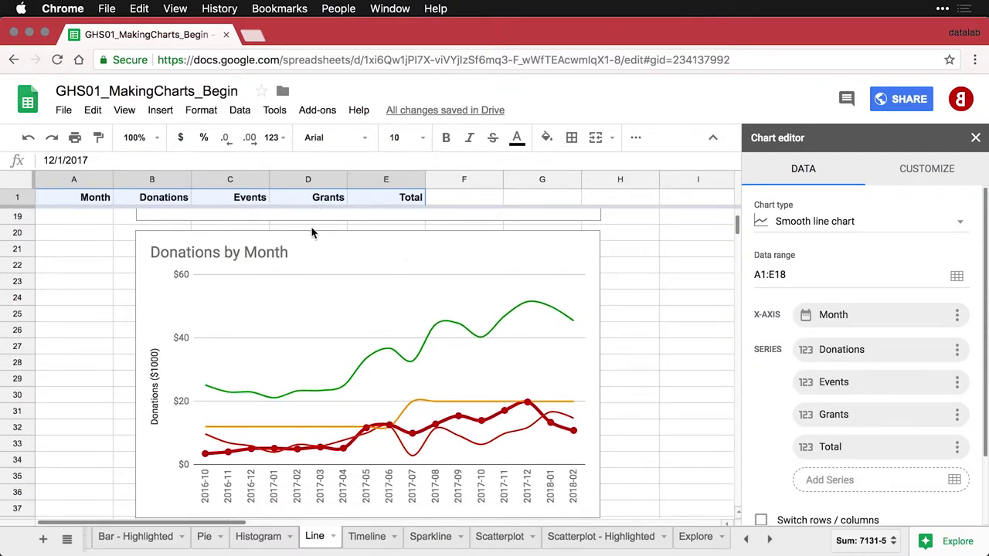
click(432, 276)
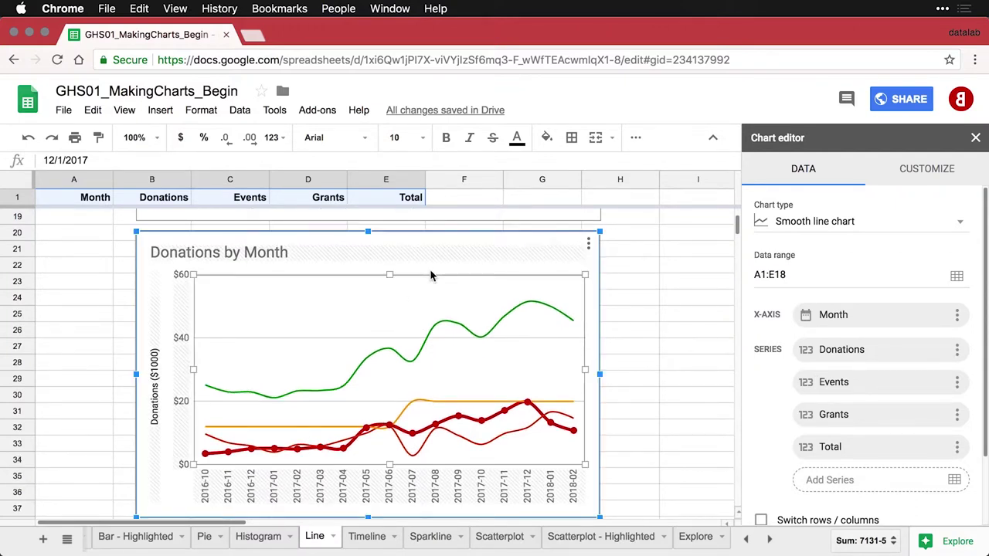
double_click(514, 316)
scroll(615, 425, up, 2)
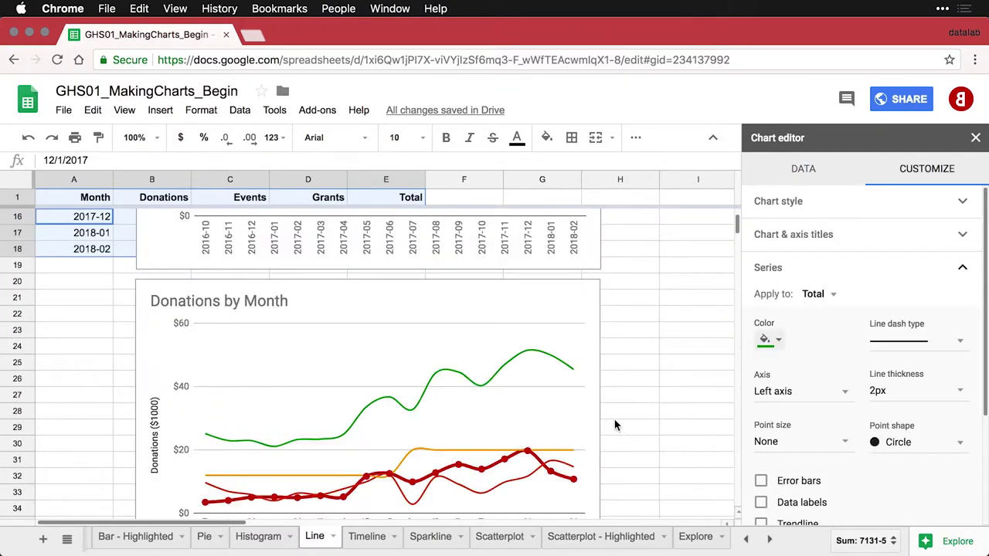
click(828, 298)
click(848, 213)
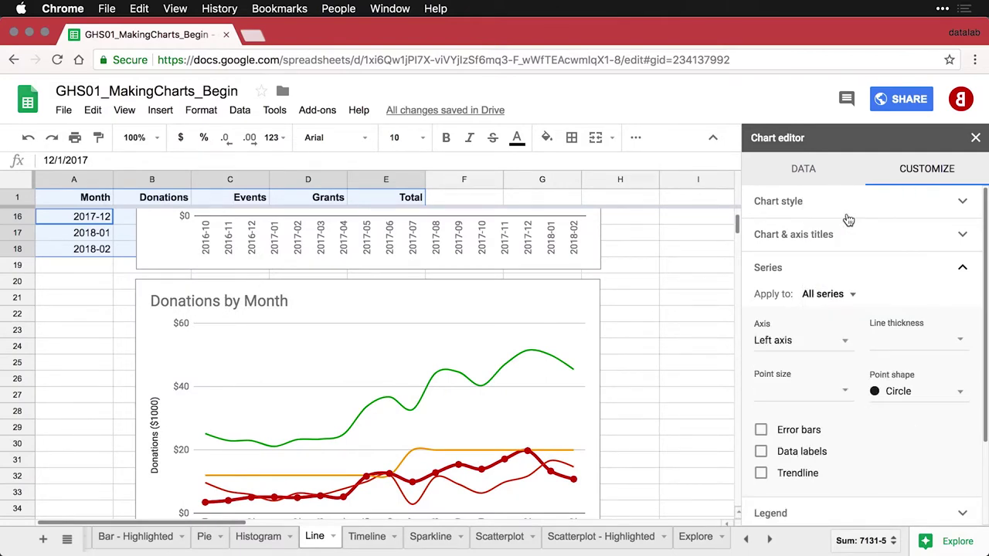
click(940, 340)
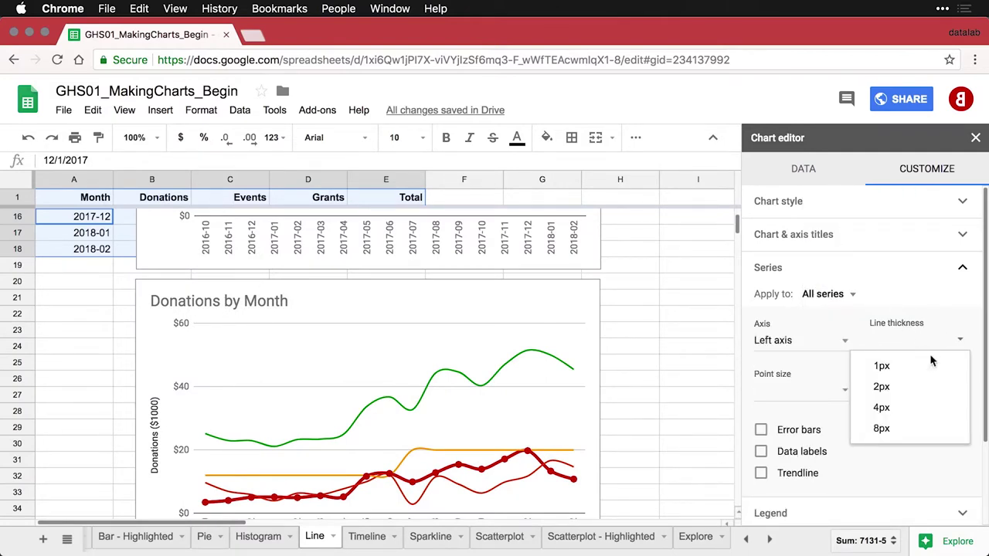
click(881, 407)
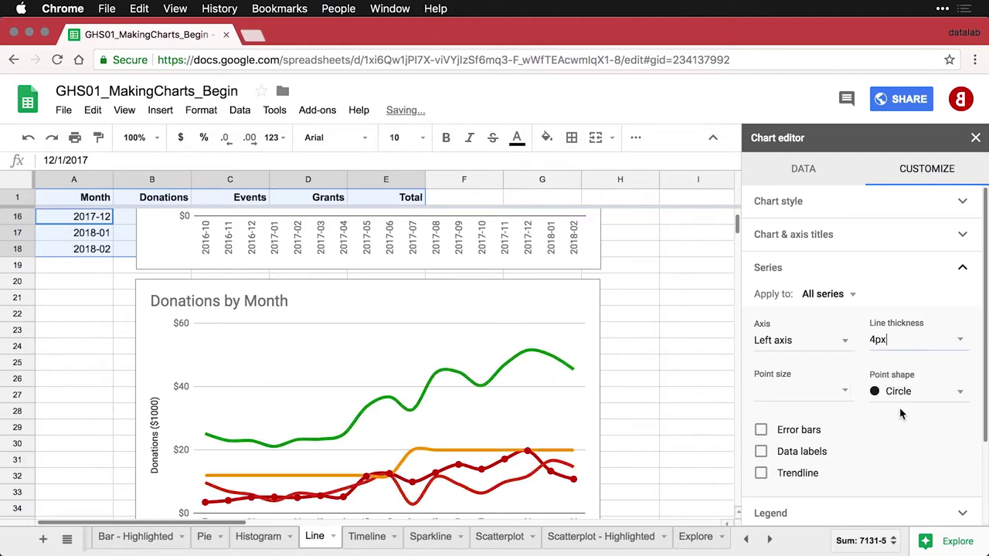
click(828, 391)
click(791, 463)
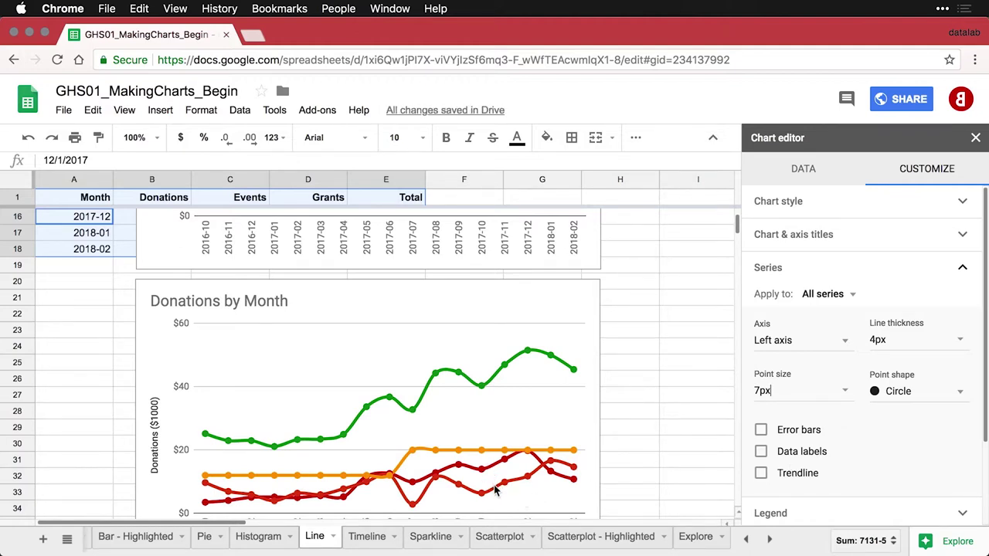
- Change the Events series color to cornflower blue in the copied chart
scroll(494, 488, down, 1)
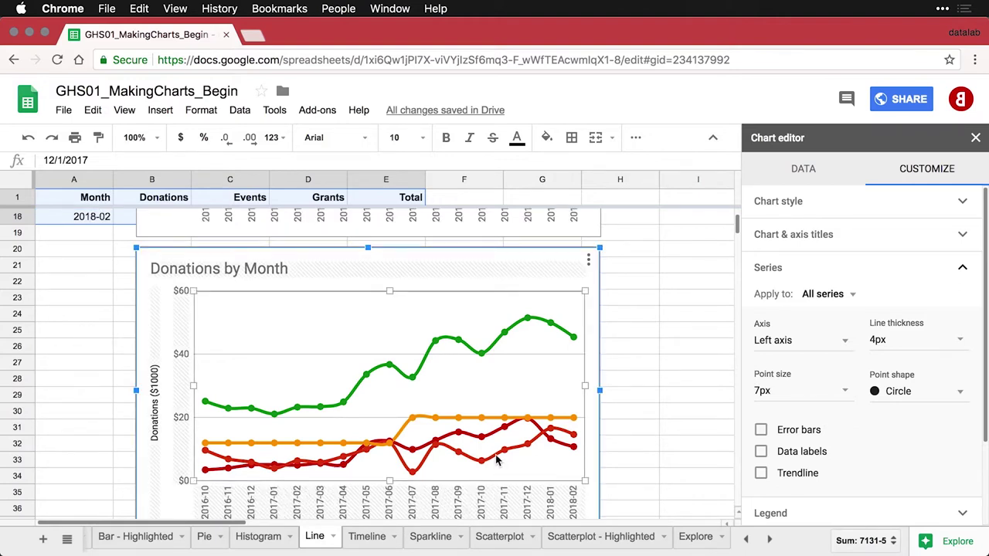
click(848, 295)
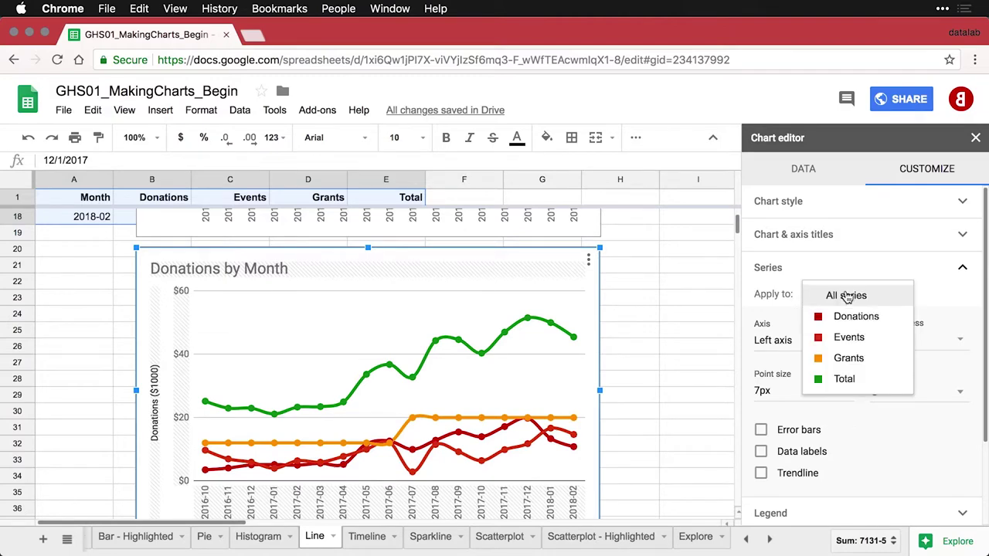
click(845, 341)
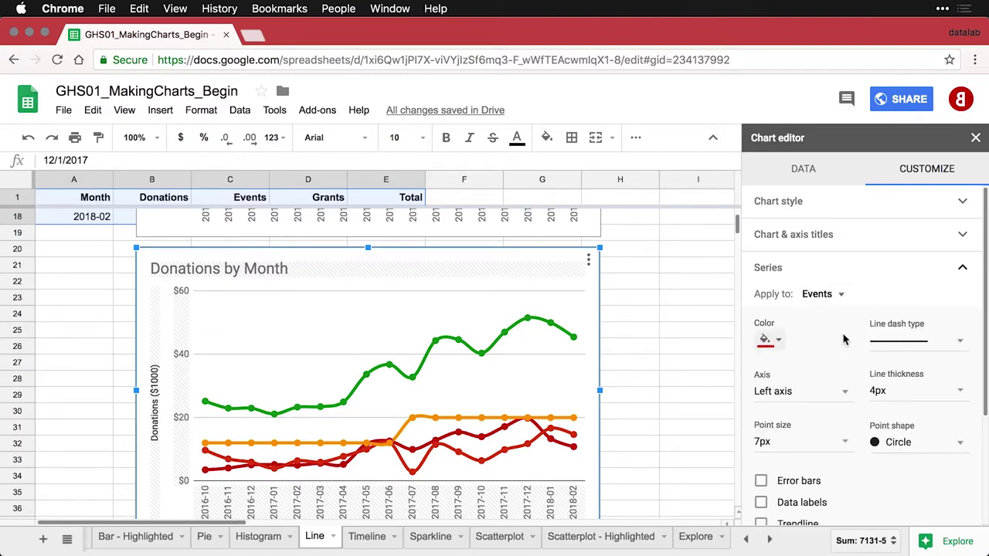
click(773, 341)
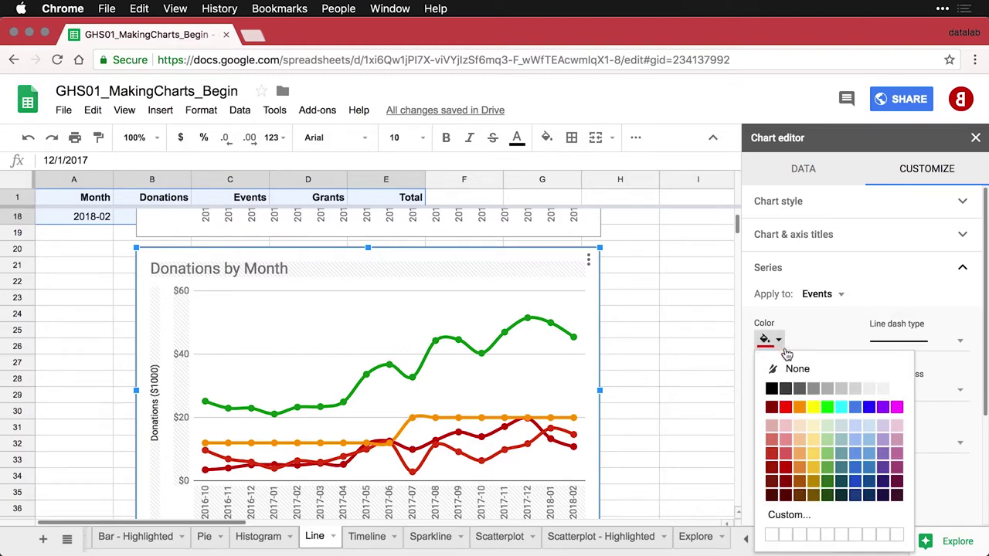
click(854, 407)
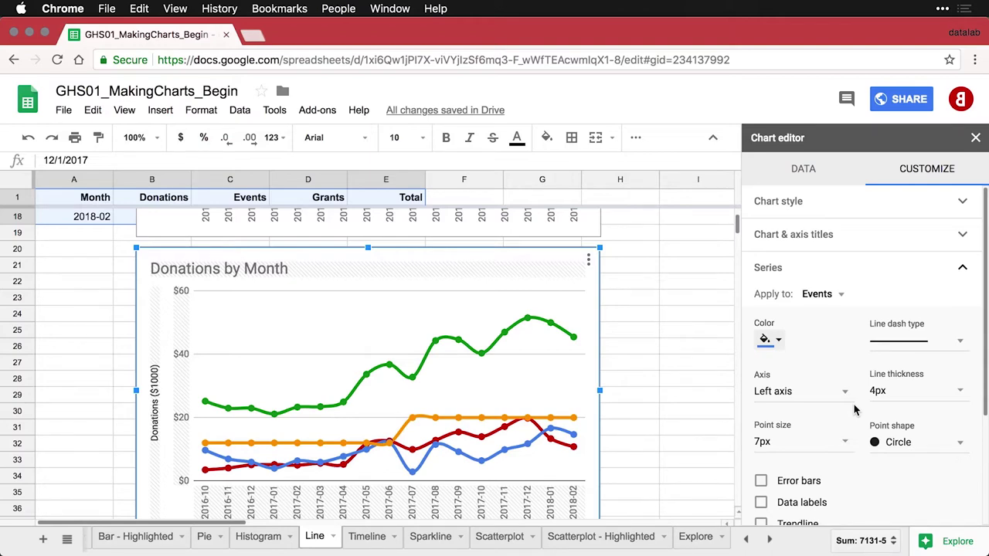
- Change the copied chart's title to "Revenue by Source by Month"
click(195, 267)
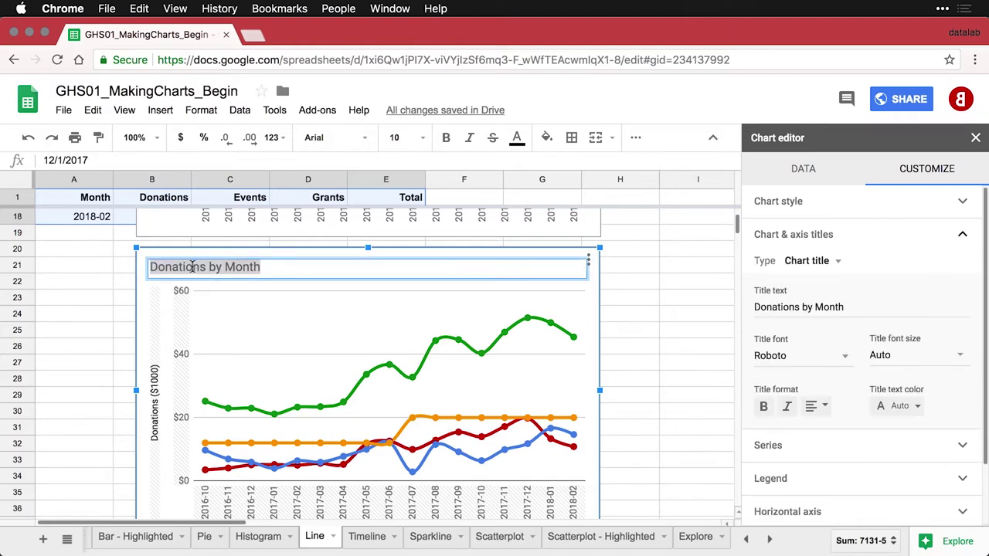
double_click(192, 267)
text(Revenue by)
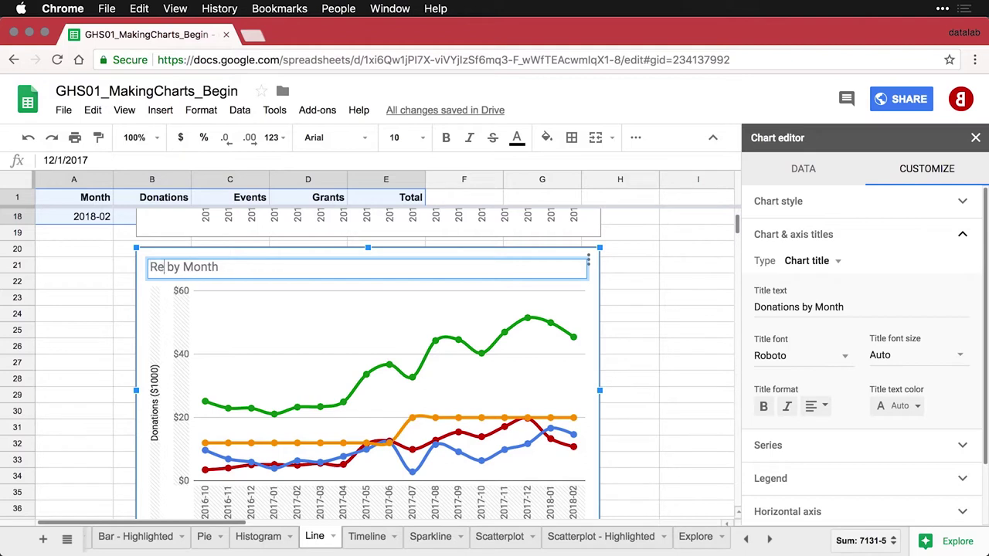
text( s)
key(BackSpace)
text(Source)
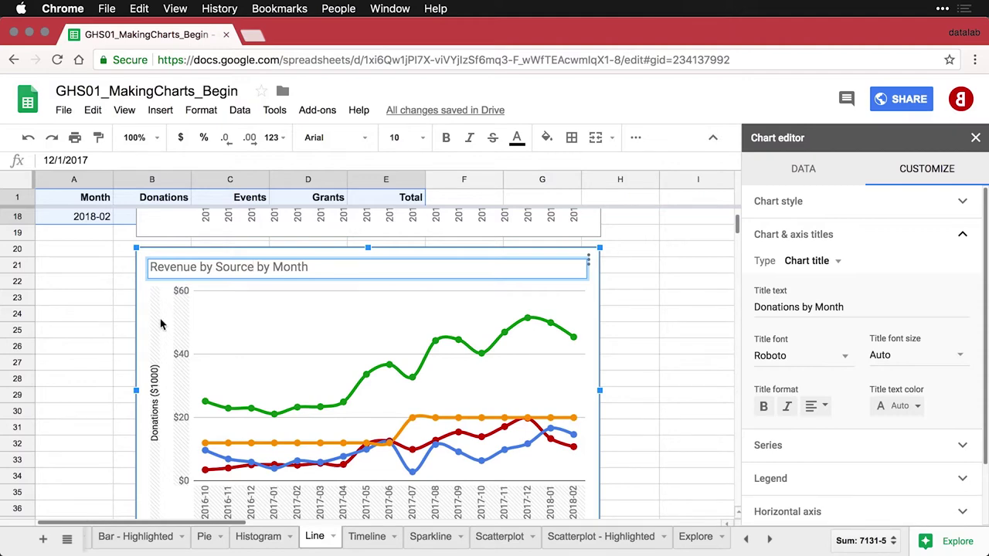
- Change the vertical axis title of the copied chart to "Revenue ($1000)"
click(155, 421)
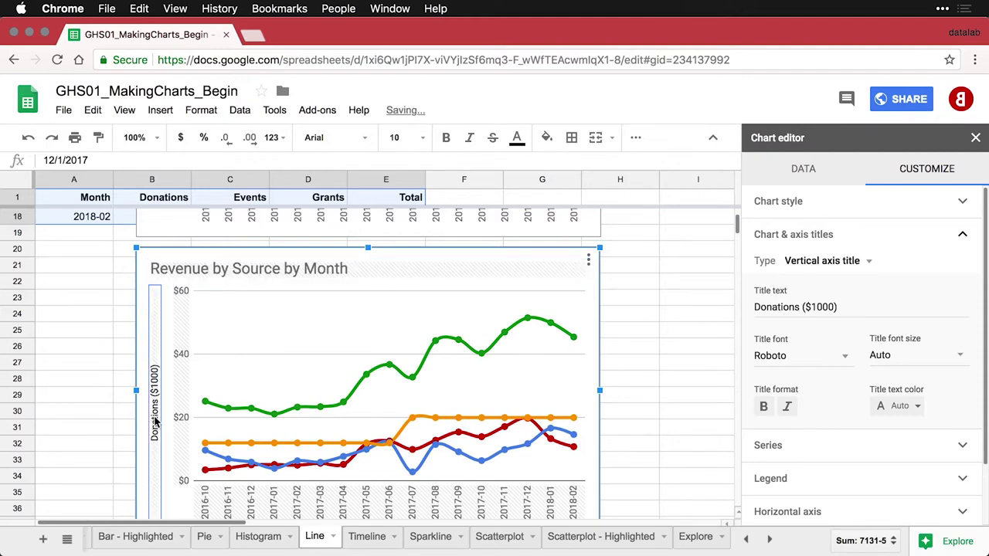
double_click(766, 309)
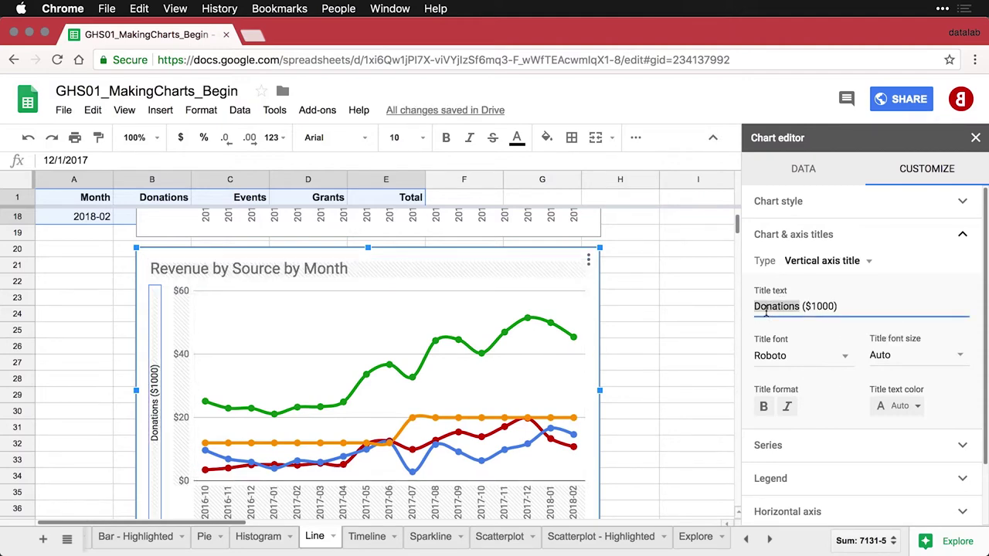
text(Reve)
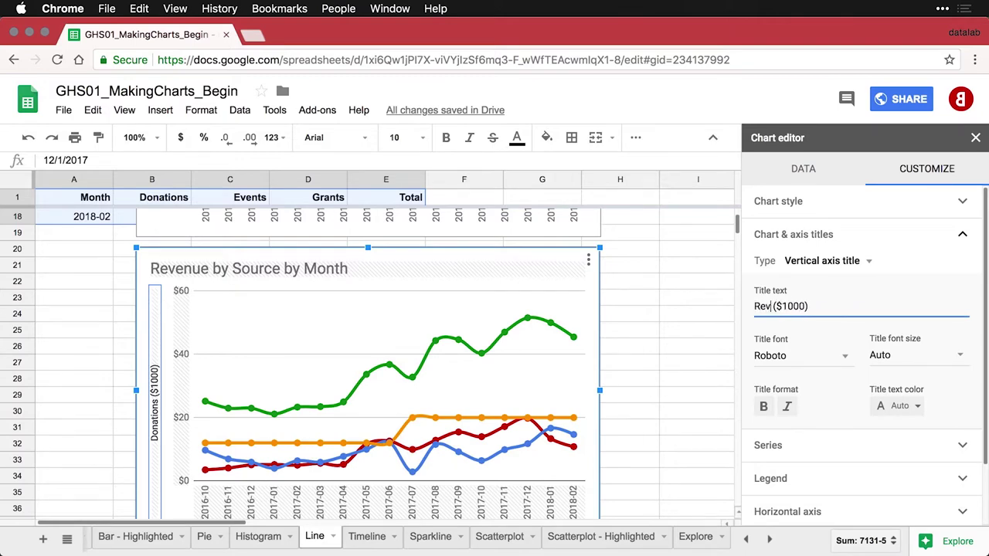
text(nue)
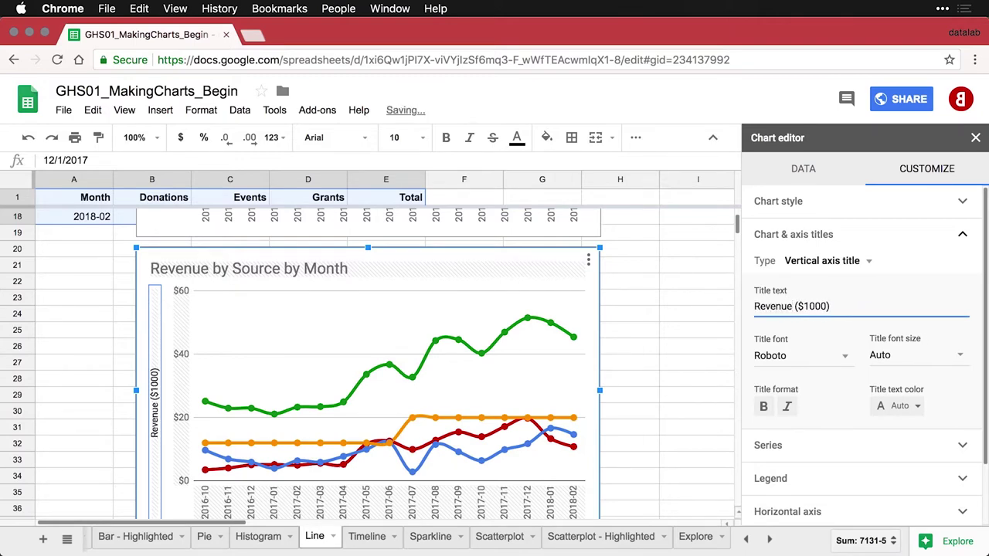
click(673, 329)
- Add a legend to the revenue chart, trying the Right position first and then setting it to Bottom
scroll(673, 333, down, 1)
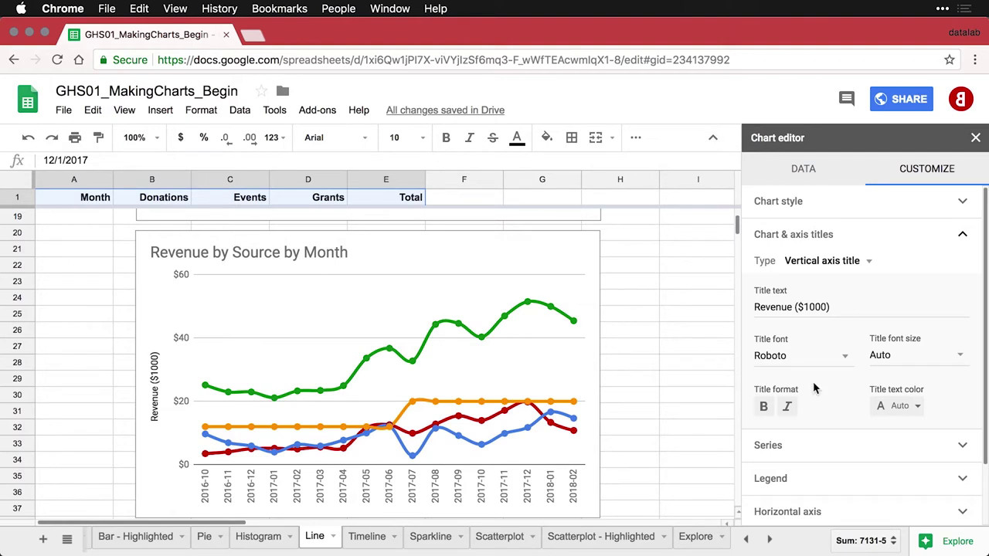
scroll(753, 388, down, 2)
click(794, 417)
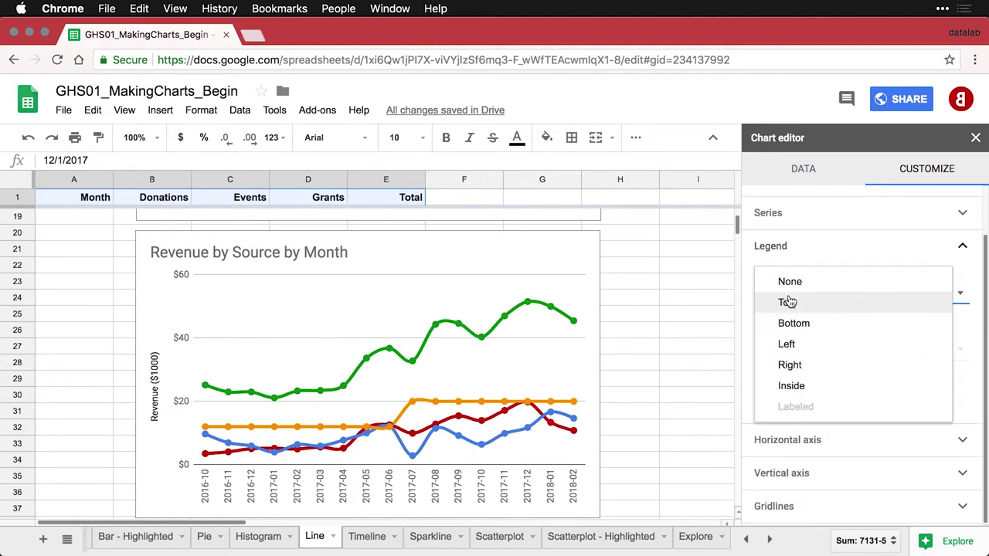
click(789, 365)
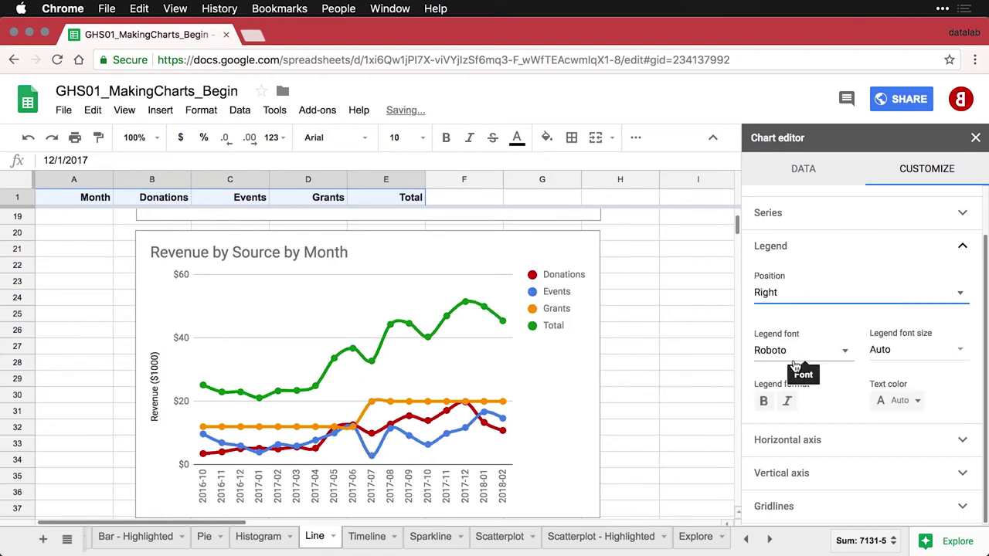
click(810, 303)
click(811, 242)
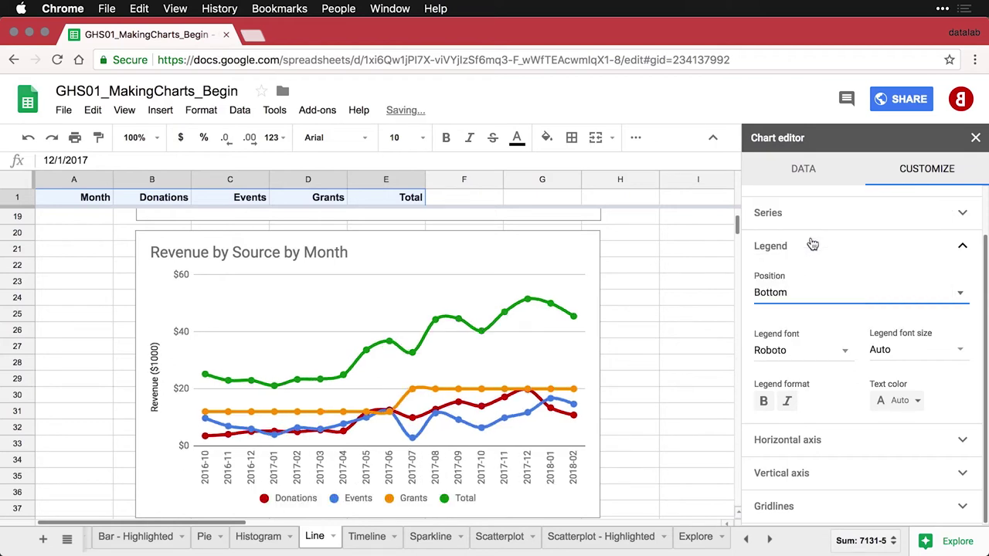